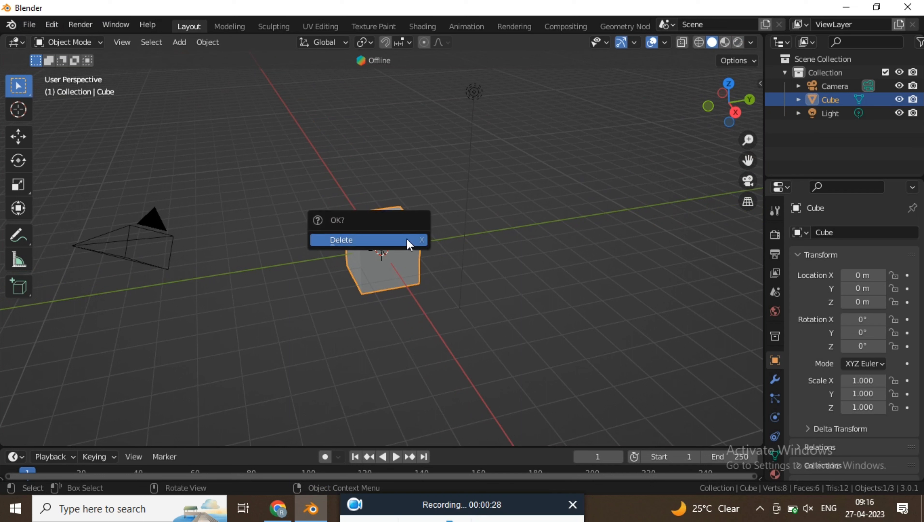
Step: Delete the default cube and add a UV sphere at the origin
{"action": "left_click", "coordinate": [409, 244]}
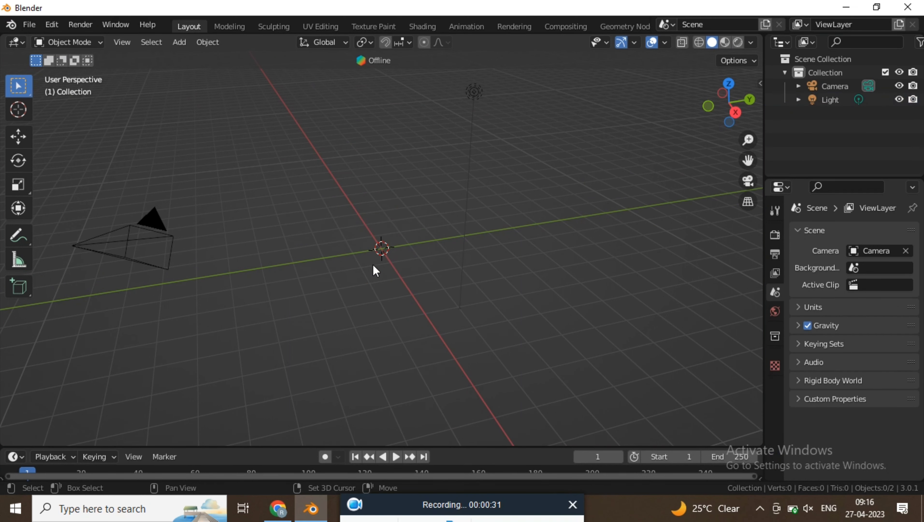
{"action": "key", "text": "shift+a"}
{"action": "mouse_move", "coordinate": [375, 226]}
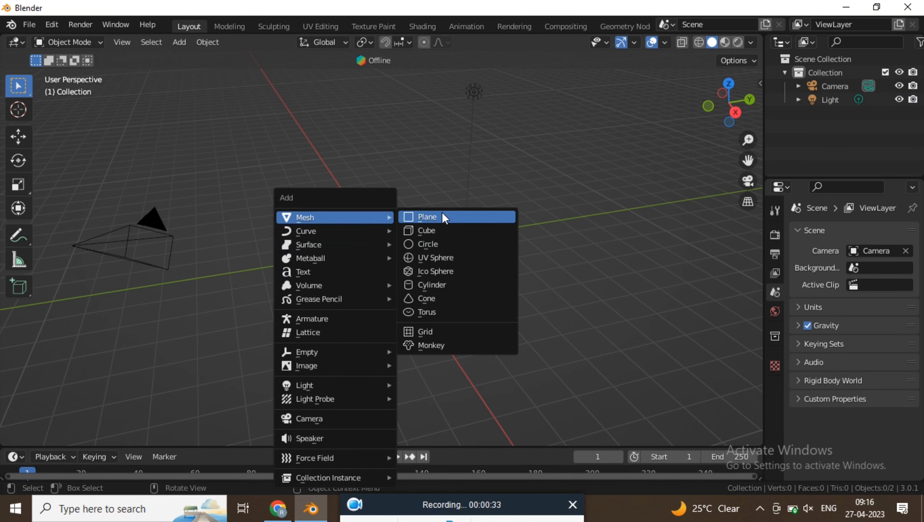
{"action": "left_click", "coordinate": [460, 256]}
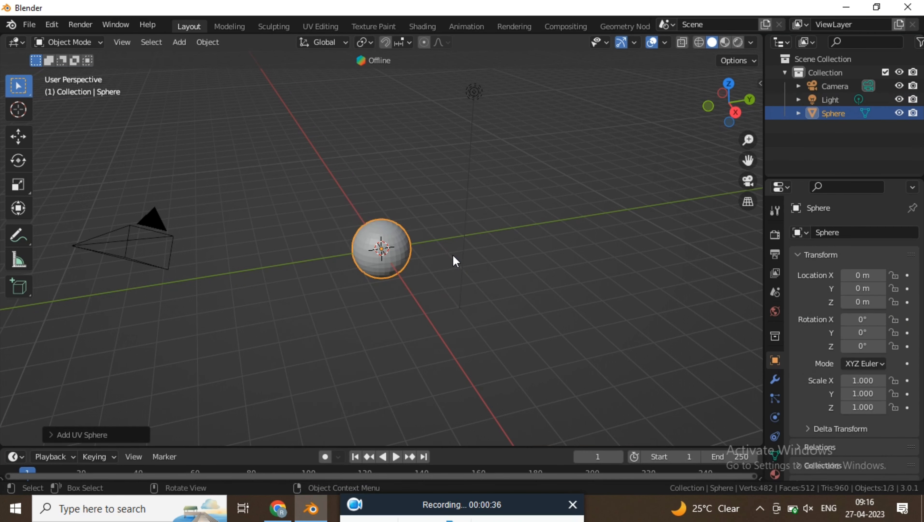
Step: Apply smooth shading to the UV sphere
{"action": "scroll", "coordinate": [450, 277], "scroll_direction": "up", "scroll_amount": 2}
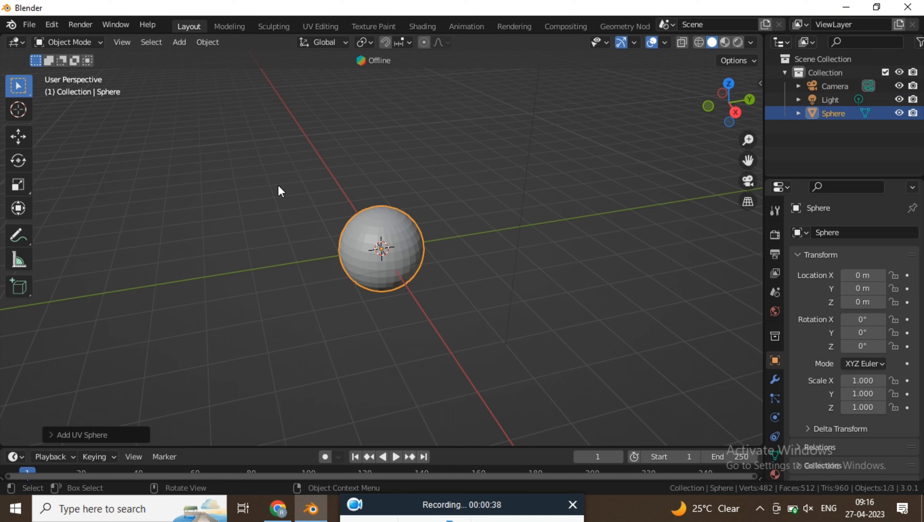
{"action": "right_click", "coordinate": [270, 196]}
{"action": "left_click", "coordinate": [298, 176]}
{"action": "scroll", "coordinate": [425, 289], "scroll_direction": "up", "scroll_amount": 2}
{"action": "scroll", "coordinate": [431, 284], "scroll_direction": "down", "scroll_amount": 1}
{"action": "middle_click_drag", "start_coordinate": [431, 285], "coordinate": [379, 278]}
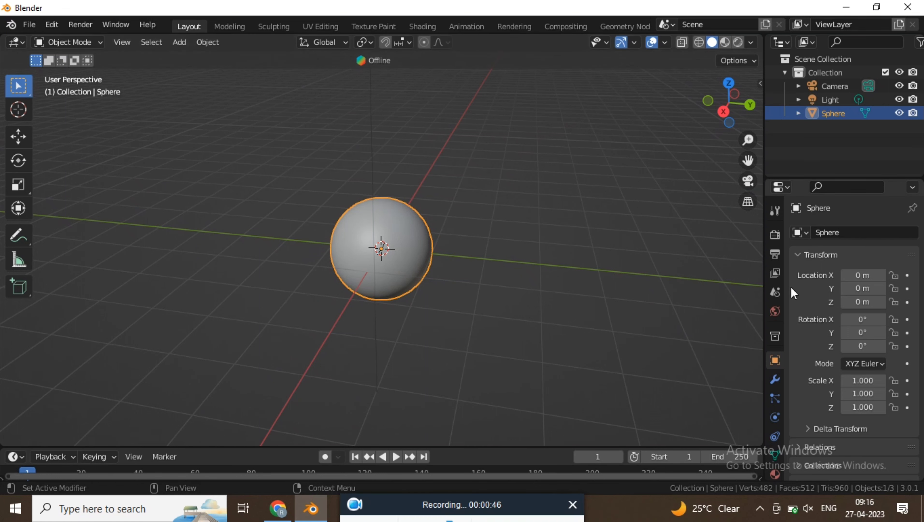
Step: Add a Subdivision Surface modifier to the sphere
{"action": "left_click", "coordinate": [775, 381]}
{"action": "left_click", "coordinate": [843, 232]}
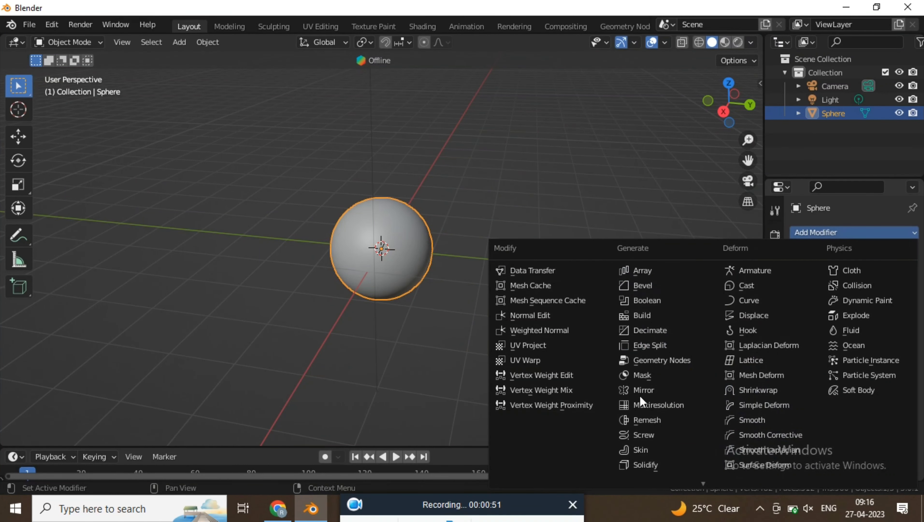
{"action": "scroll", "coordinate": [641, 406], "scroll_direction": "down", "scroll_amount": 3}
{"action": "scroll", "coordinate": [642, 417], "scroll_direction": "down", "scroll_amount": 2}
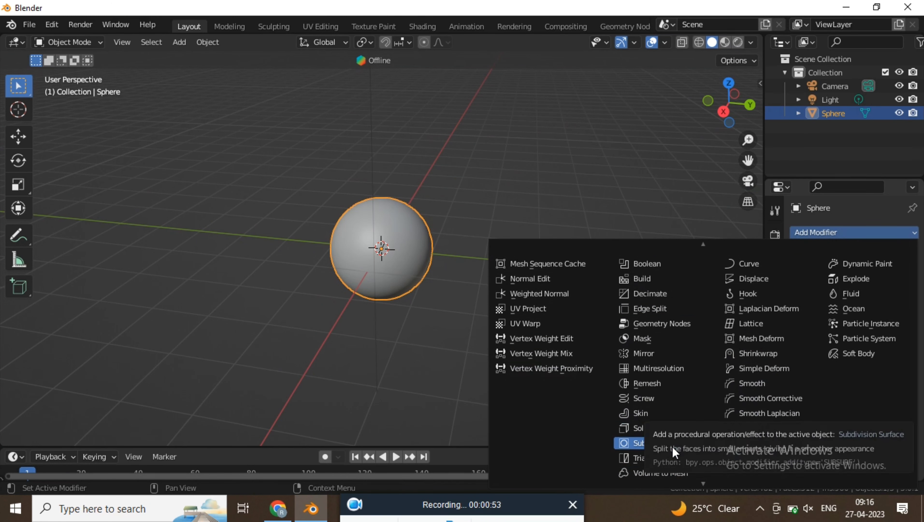
{"action": "left_click", "coordinate": [669, 441]}
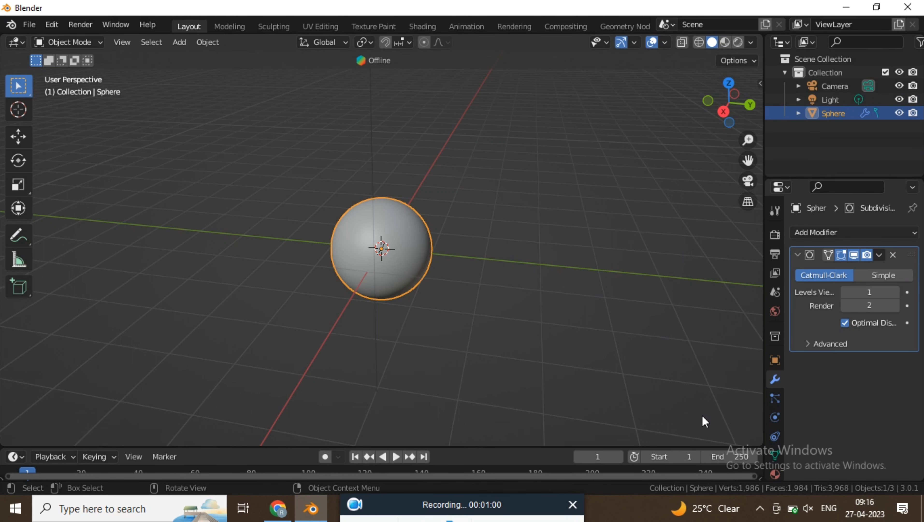
Step: Show the sphere in the back orthographic view and turn on X-ray display
{"action": "key", "text": "KP_7"}
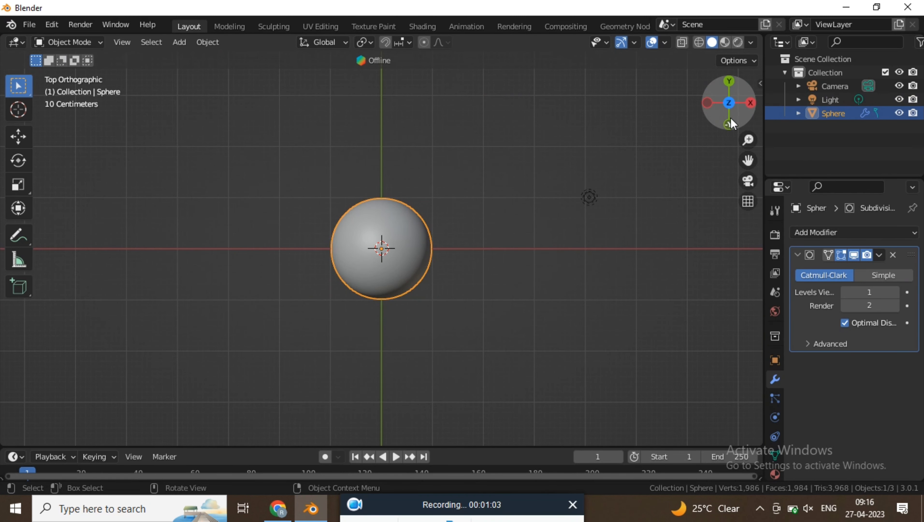
{"action": "left_click", "coordinate": [739, 124]}
{"action": "left_click", "coordinate": [731, 103]}
{"action": "left_click", "coordinate": [727, 105]}
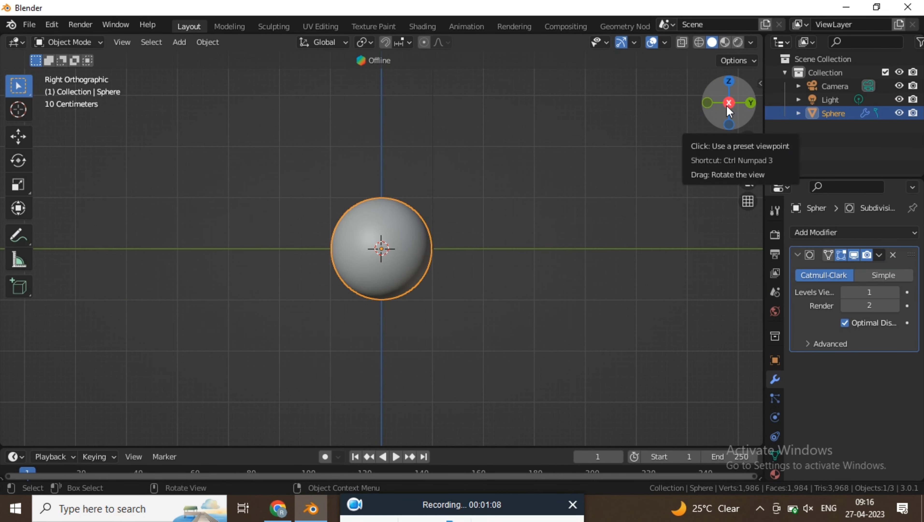
{"action": "key", "text": "KP_1"}
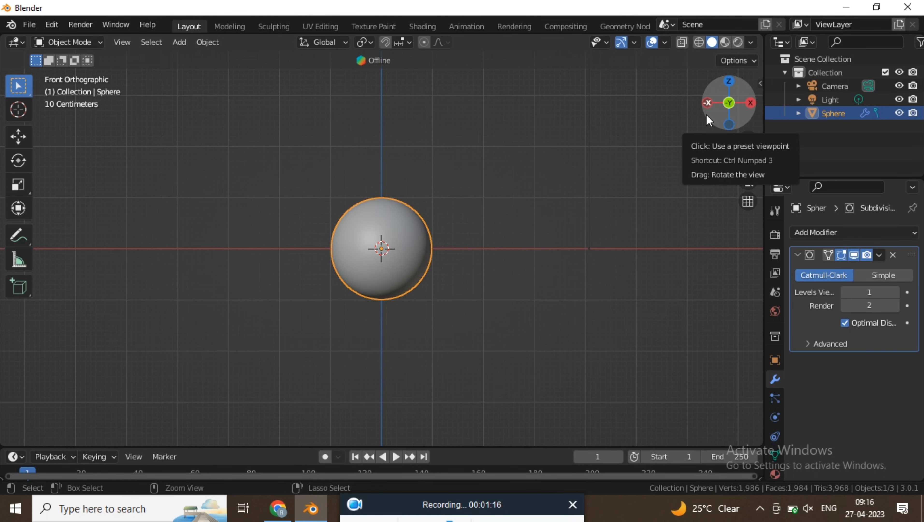
{"action": "key", "text": "ctrl+KP_1"}
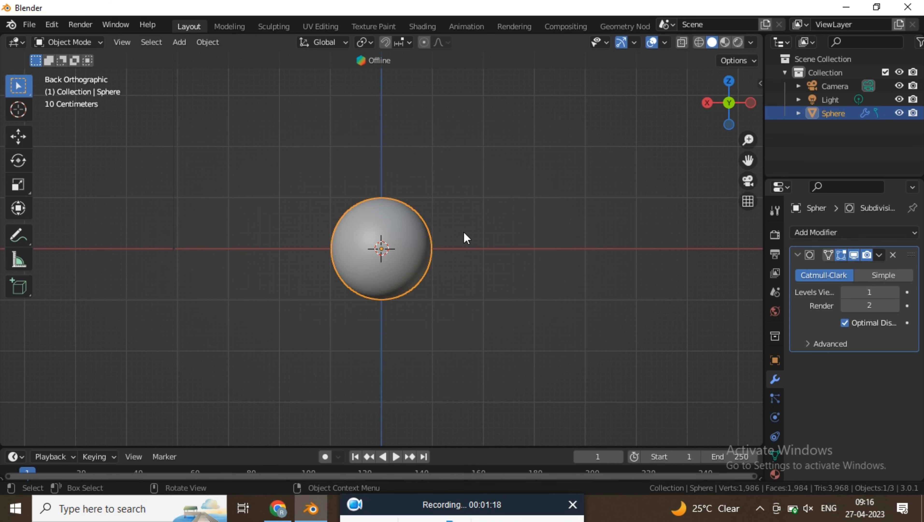
{"action": "scroll", "coordinate": [413, 237], "scroll_direction": "up", "scroll_amount": 3}
{"action": "scroll", "coordinate": [413, 237], "scroll_direction": "down", "scroll_amount": 2}
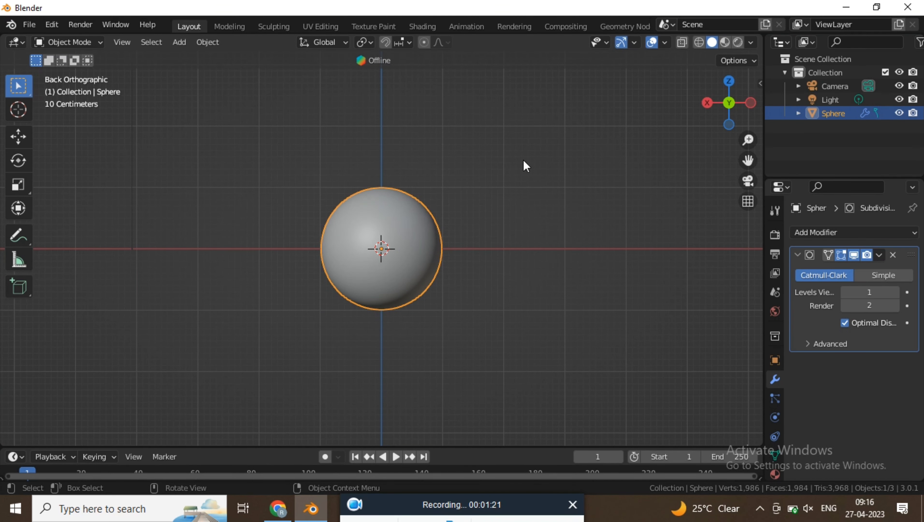
{"action": "left_click", "coordinate": [683, 43]}
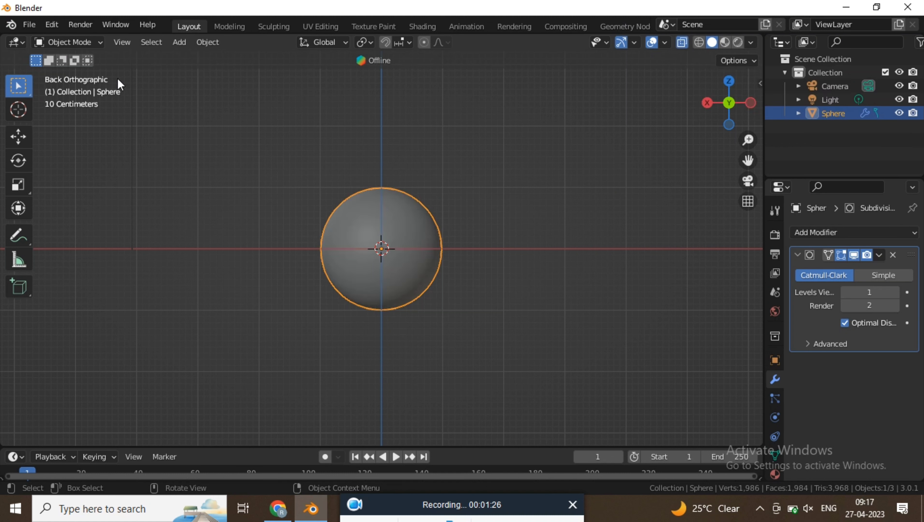
Step: In face selection, select all faces on the sphere's negative X half and separate the selection into its own object
{"action": "key", "text": "Tab"}
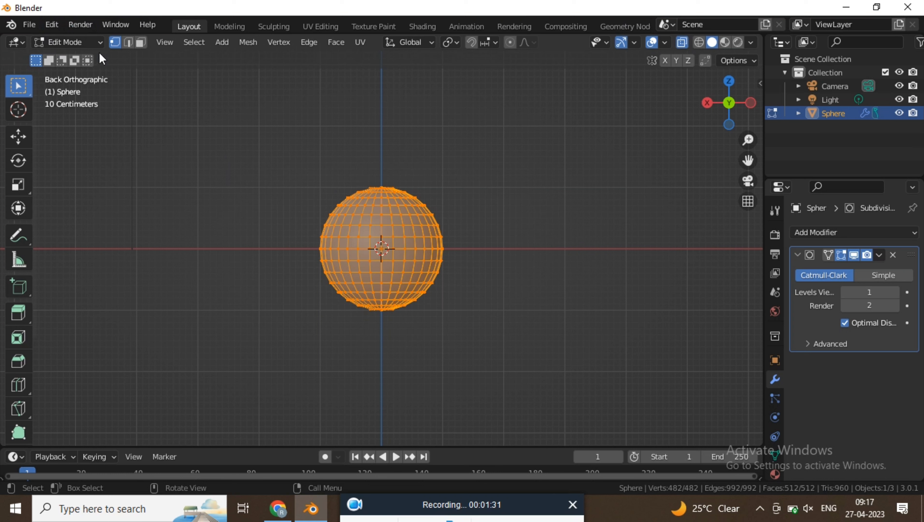
{"action": "key", "text": "3"}
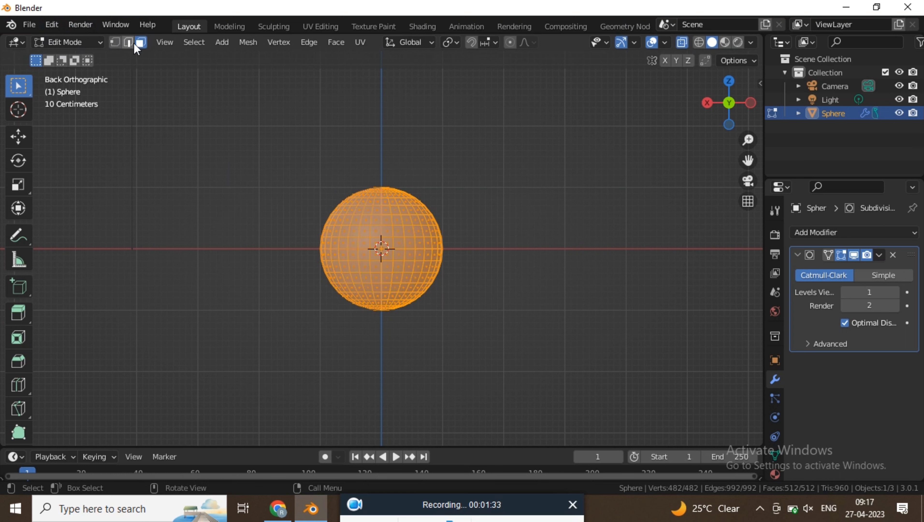
{"action": "left_click_drag", "start_coordinate": [500, 141], "coordinate": [382, 369]}
{"action": "scroll", "coordinate": [405, 215], "scroll_direction": "up", "scroll_amount": 4}
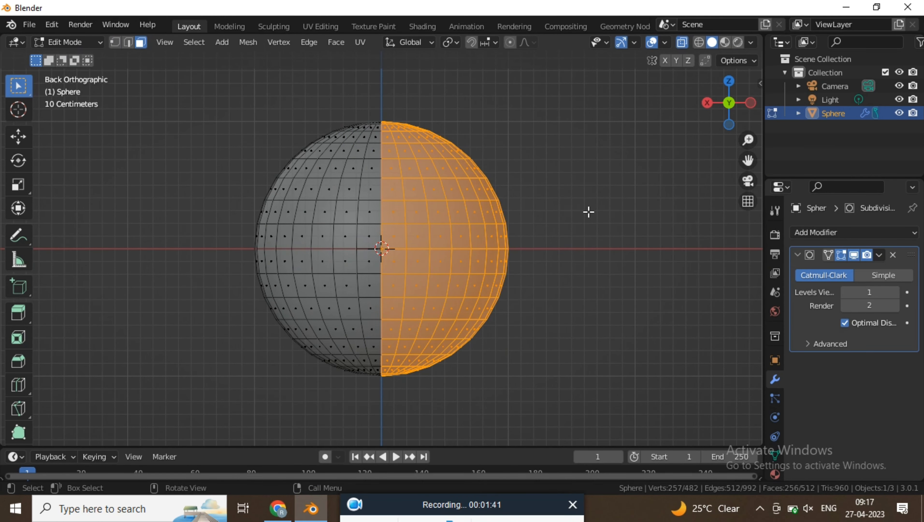
{"action": "scroll", "coordinate": [588, 213], "scroll_direction": "down", "scroll_amount": 1}
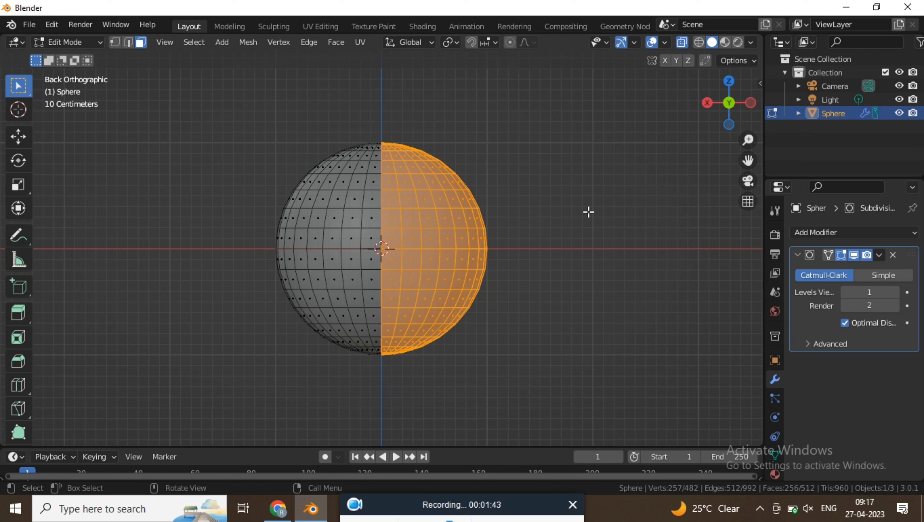
{"action": "key", "text": "p"}
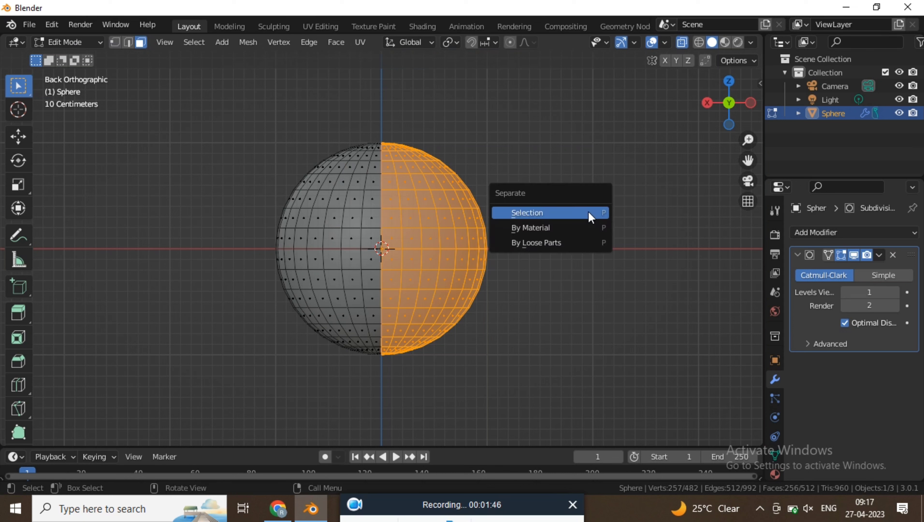
{"action": "left_click", "coordinate": [591, 217]}
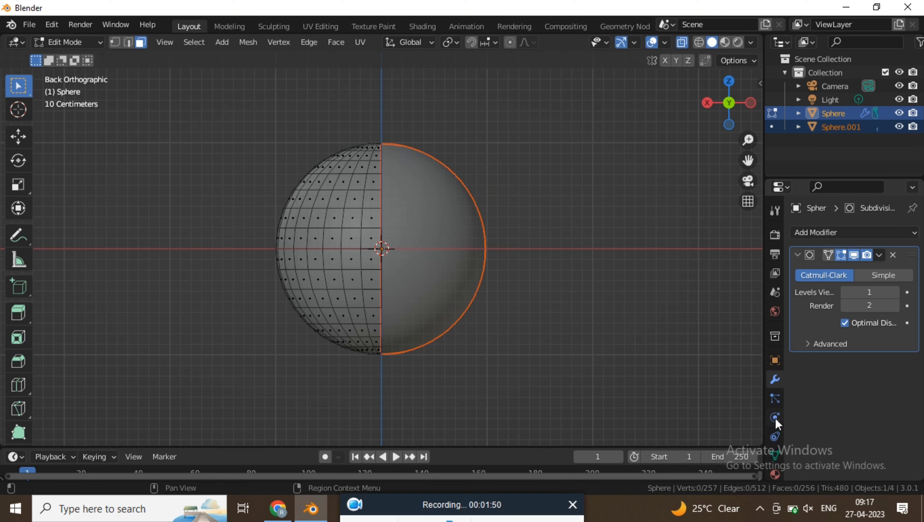
Step: Set the X rotation of the original sphere half to 90°
{"action": "left_click", "coordinate": [776, 362]}
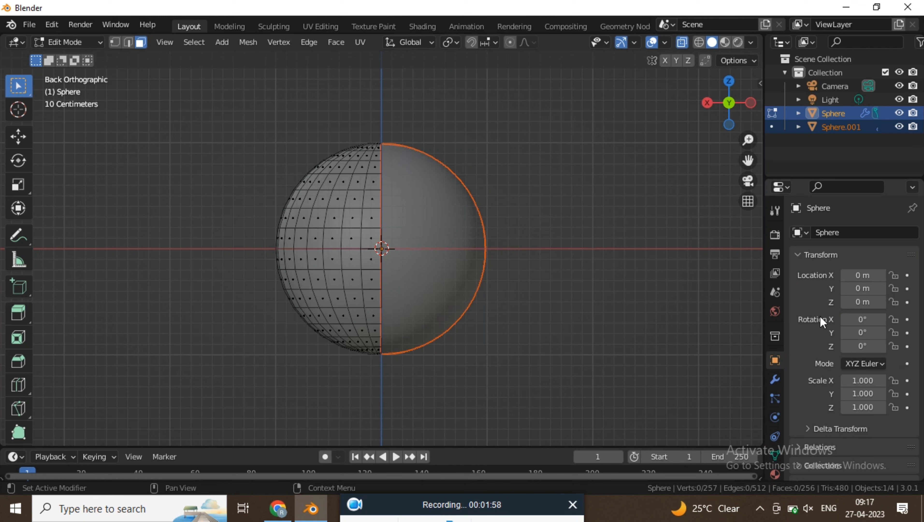
{"action": "left_click", "coordinate": [866, 320]}
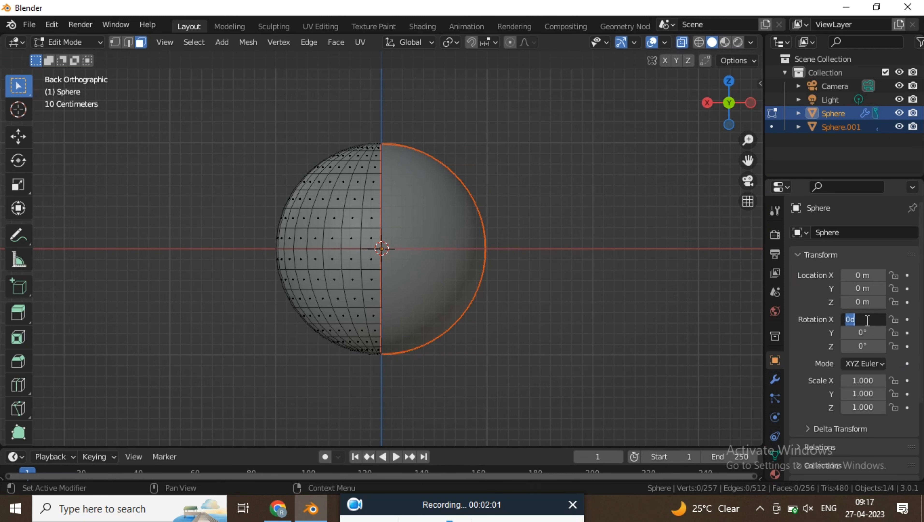
{"action": "type", "text": "90"}
{"action": "key", "text": "Return"}
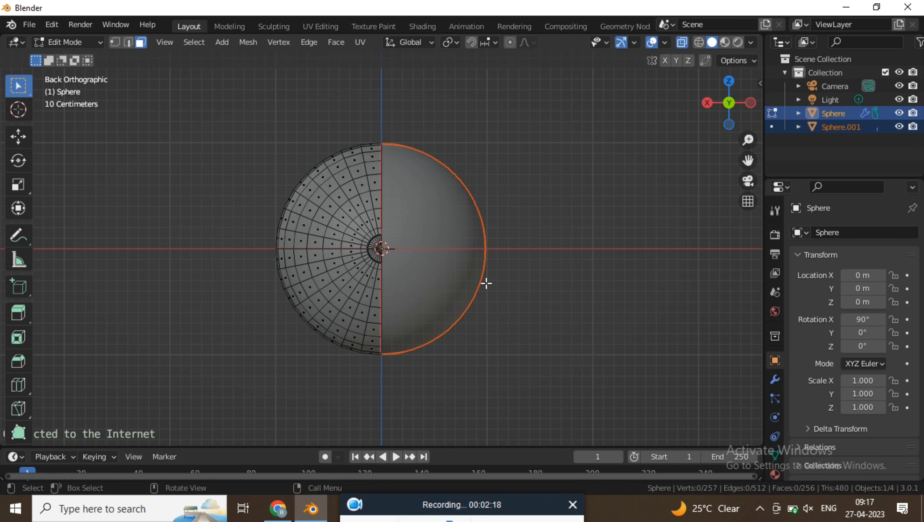
Step: Return to Object Mode and join the two sphere halves into one object
{"action": "key", "text": "Tab"}
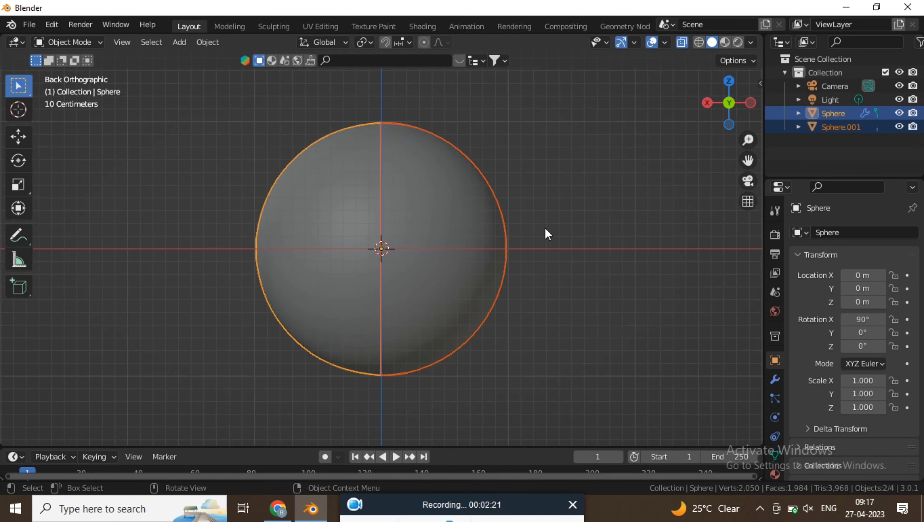
{"action": "scroll", "coordinate": [545, 227], "scroll_direction": "down", "scroll_amount": 1}
{"action": "left_click_drag", "start_coordinate": [594, 89], "coordinate": [241, 439]}
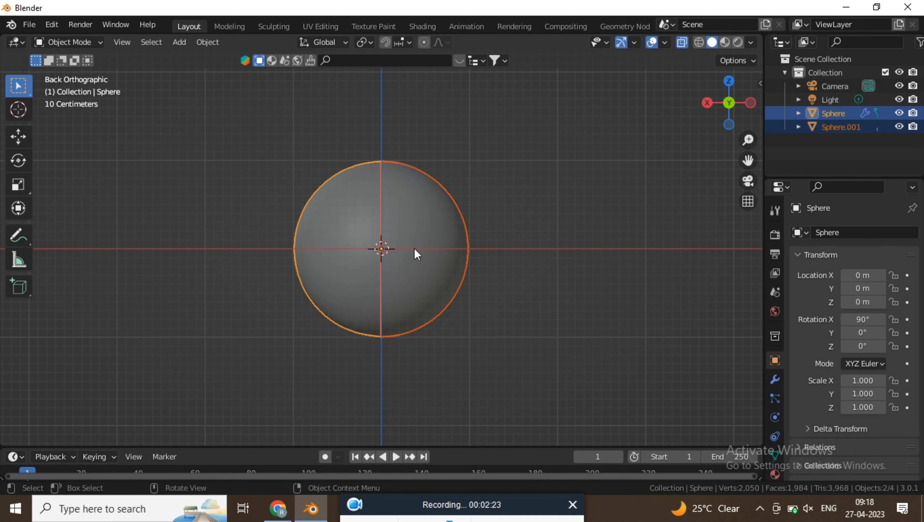
{"action": "right_click", "coordinate": [384, 157]}
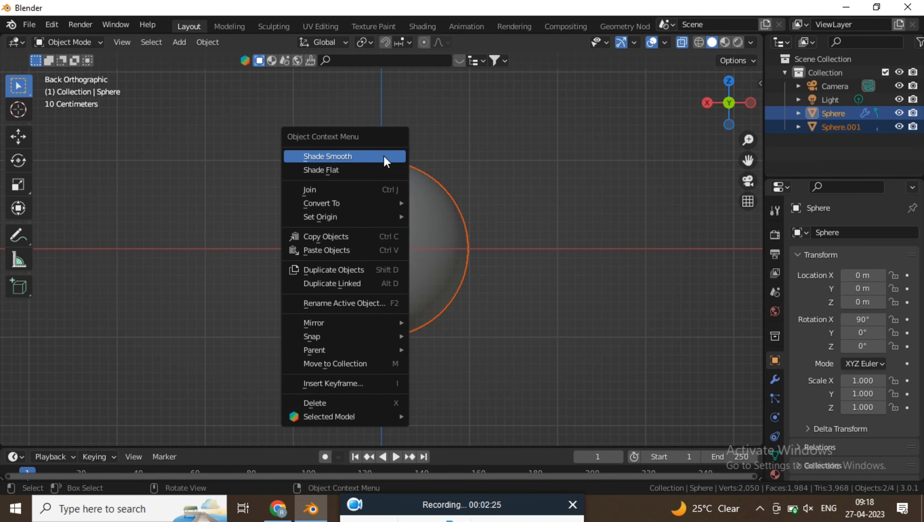
{"action": "left_click", "coordinate": [380, 189]}
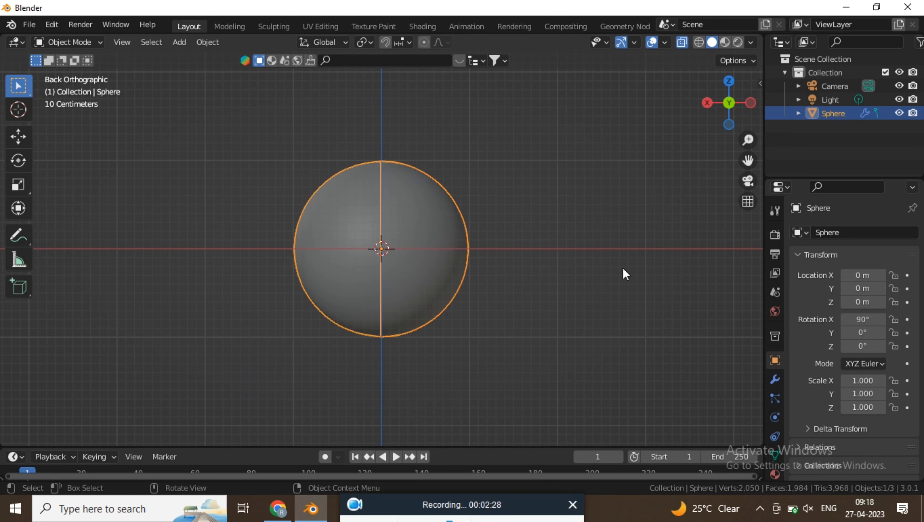
Step: Select the joined sphere's entire mesh in Edit Mode, merge its vertices by distance, and clear the selection
{"action": "key", "text": "Tab"}
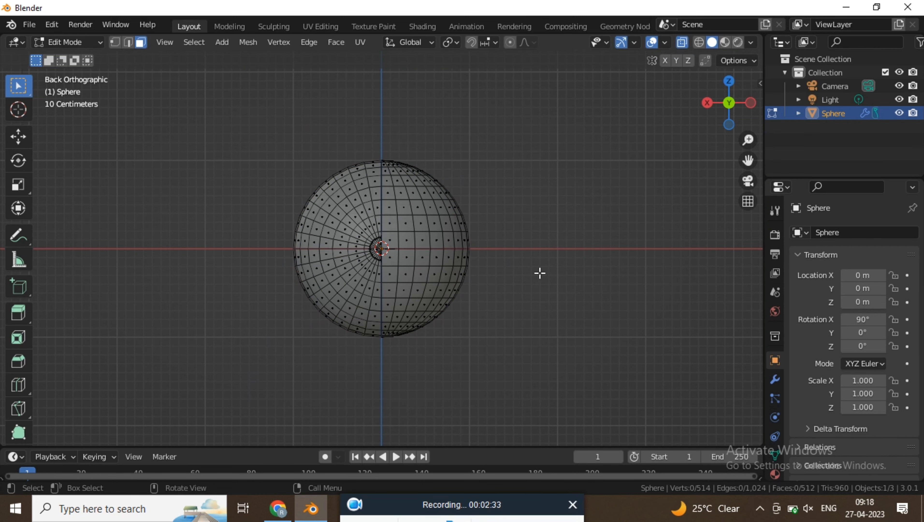
{"action": "left_click_drag", "start_coordinate": [563, 131], "coordinate": [289, 446]}
{"action": "left_click_drag", "start_coordinate": [508, 126], "coordinate": [261, 419]}
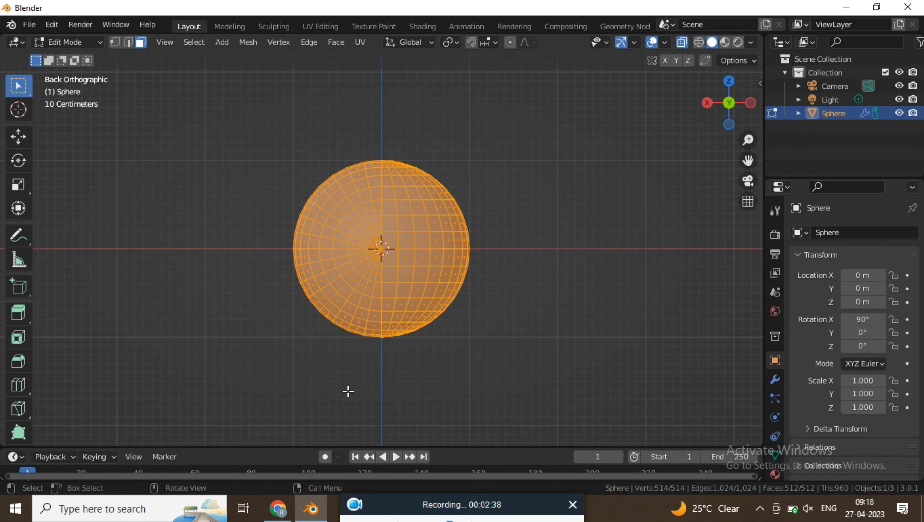
{"action": "key", "text": "m"}
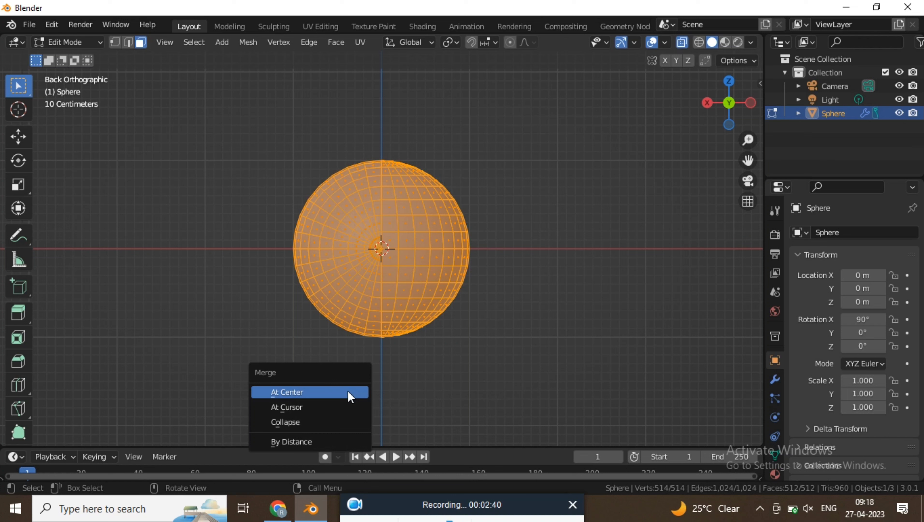
{"action": "left_click", "coordinate": [327, 442]}
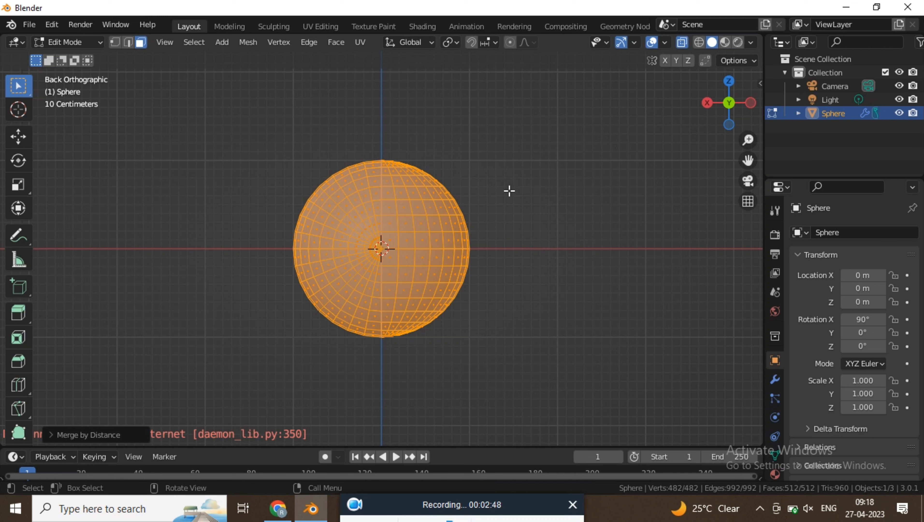
{"action": "left_click", "coordinate": [516, 176]}
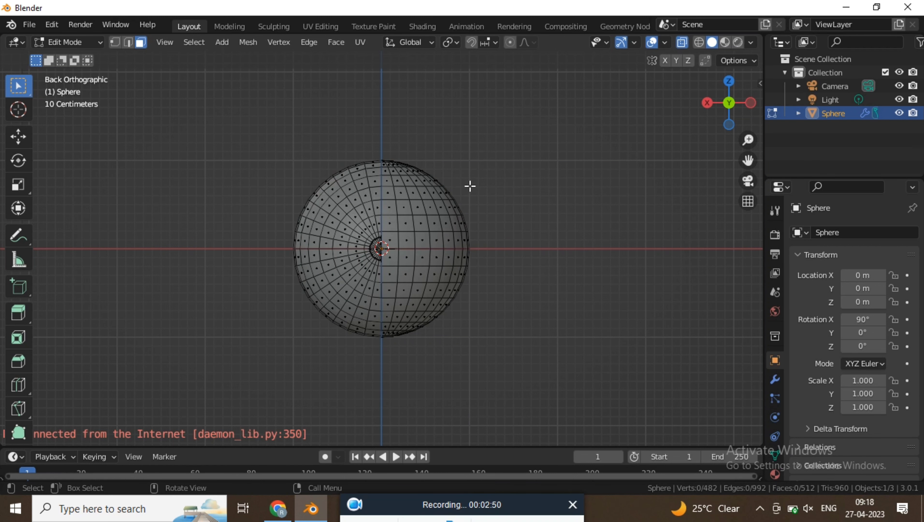
Step: In edge selection, select the curved seam edge loop running around the ball and bevel it to a width of about 0.074 m
{"action": "left_click", "coordinate": [323, 232]}
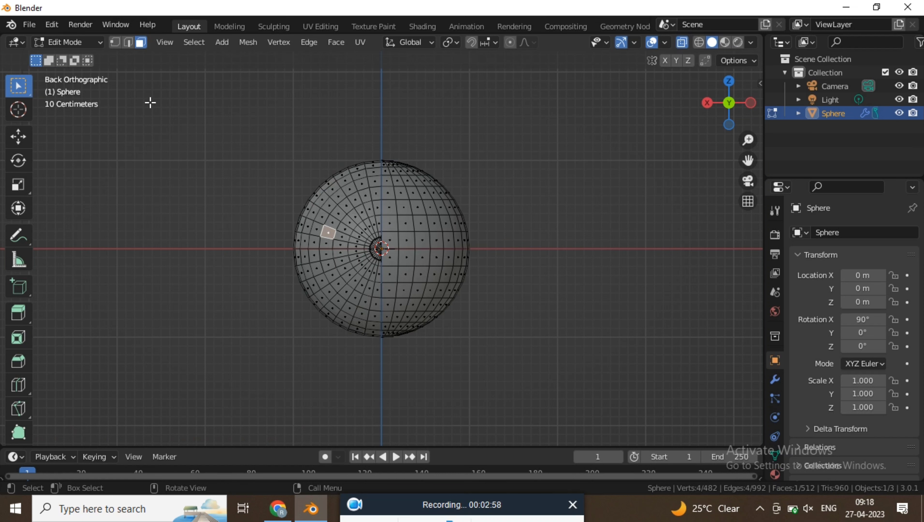
{"action": "key", "text": "2"}
{"action": "left_click", "coordinate": [342, 223]}
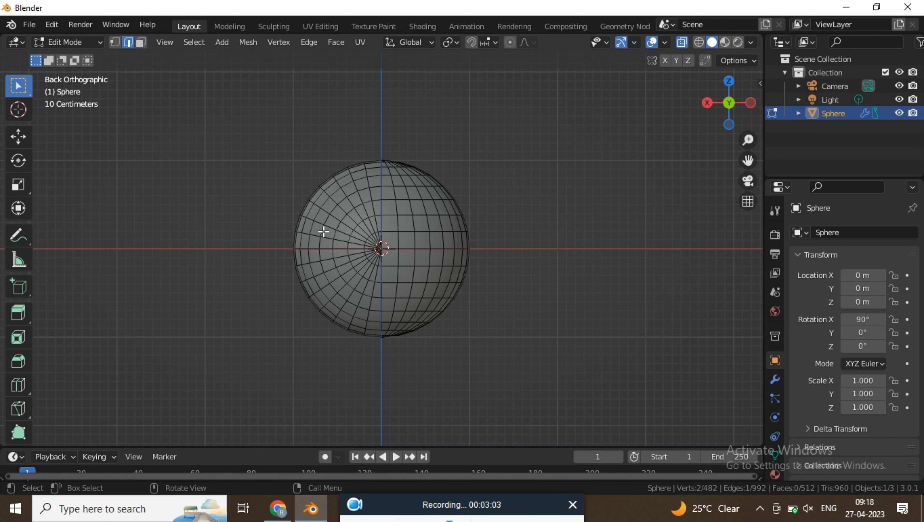
{"action": "scroll", "coordinate": [322, 221], "scroll_direction": "up", "scroll_amount": 3}
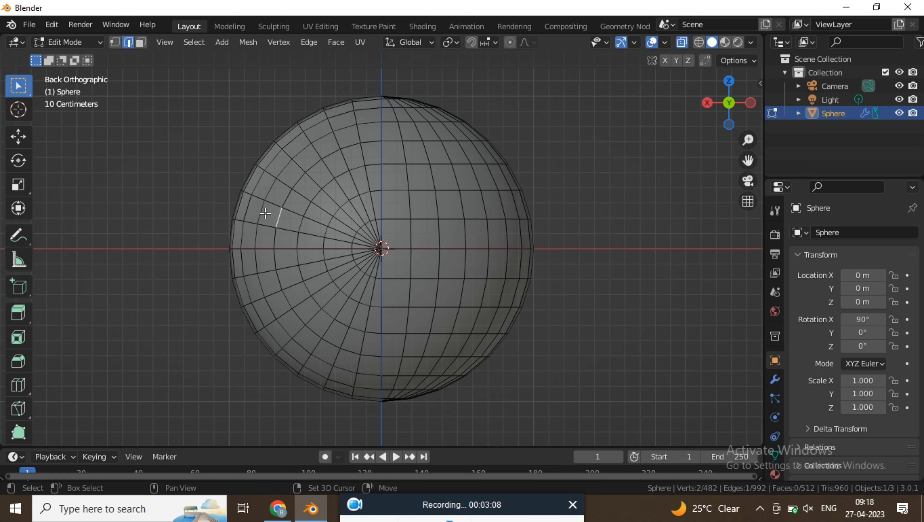
{"action": "left_click", "coordinate": [279, 217], "text": "alt"}
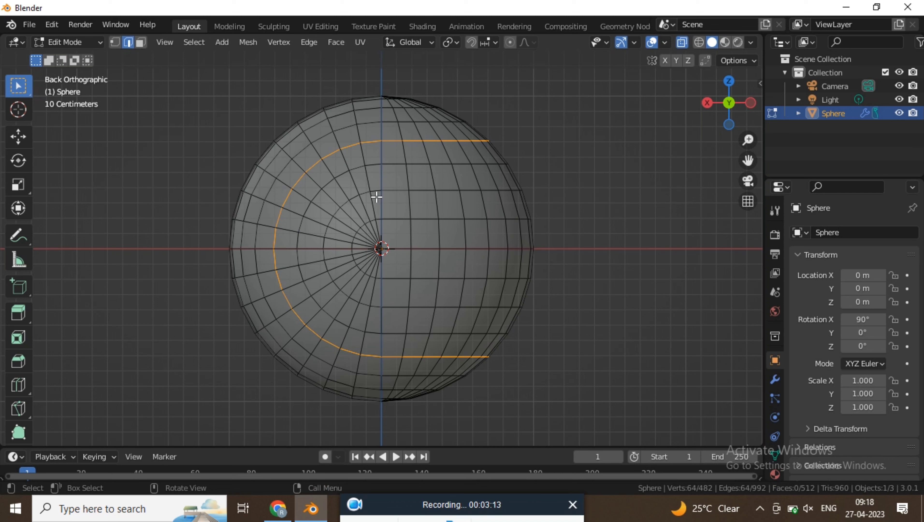
{"action": "key", "text": "ctrl+b"}
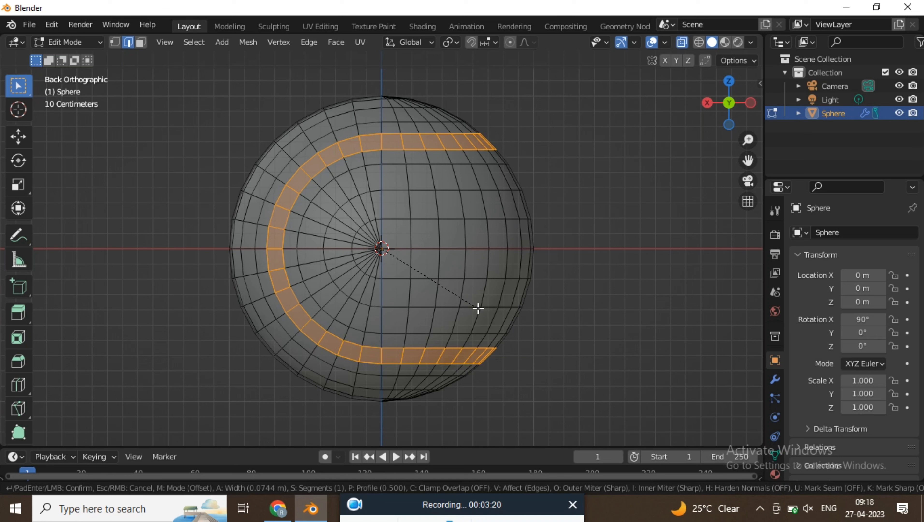
{"action": "left_click", "coordinate": [479, 308]}
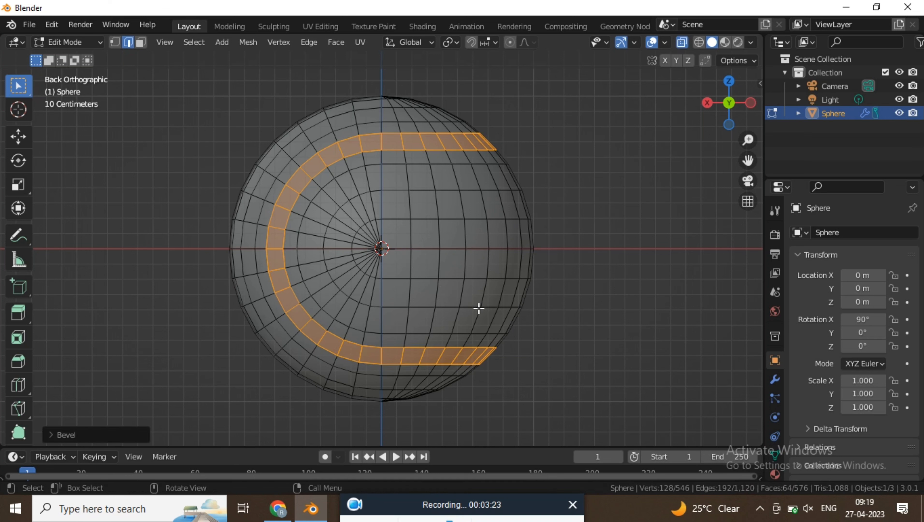
Step: Extrude the beveled seam strip in place and scale it inward to about 0.97 to form a groove
{"action": "key", "text": "e"}
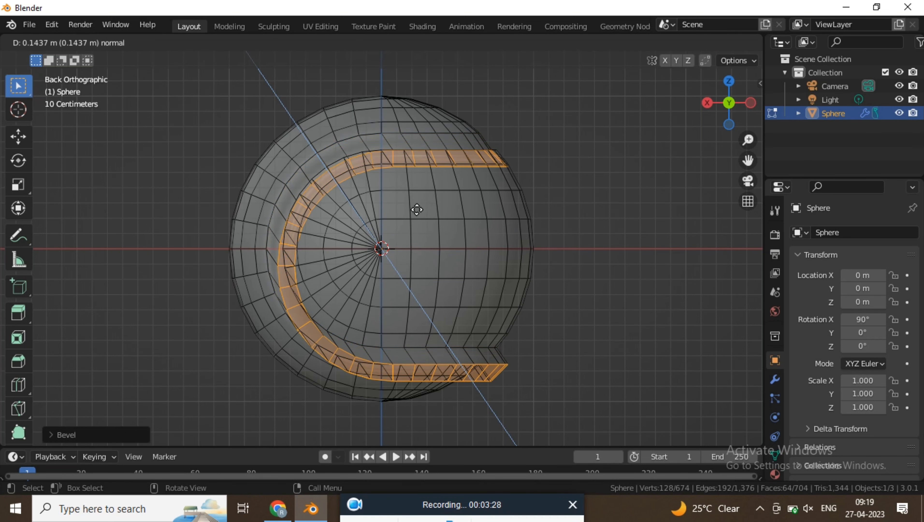
{"action": "left_click", "coordinate": [410, 190]}
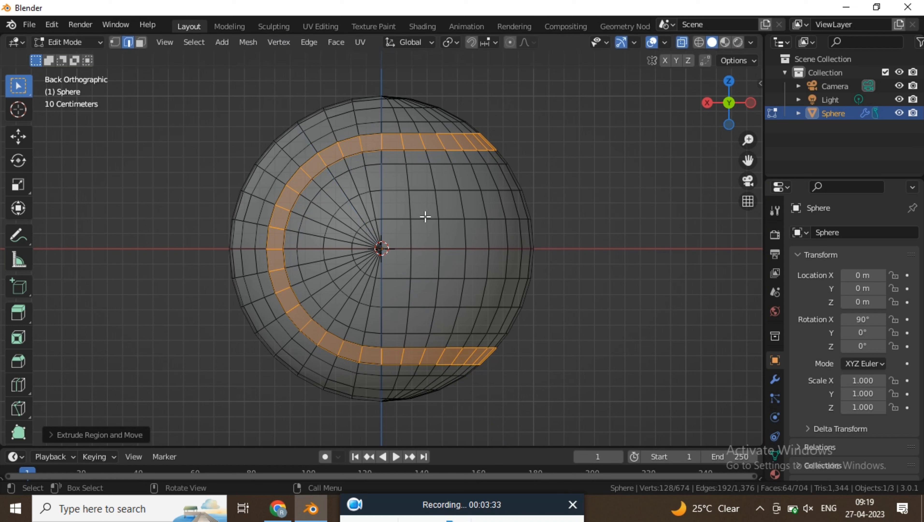
{"action": "key", "text": "s"}
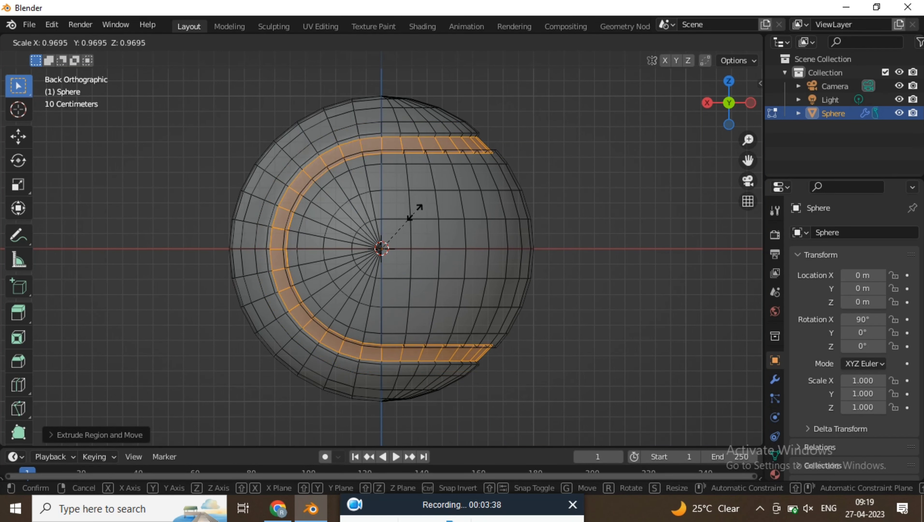
{"action": "left_click", "coordinate": [419, 207]}
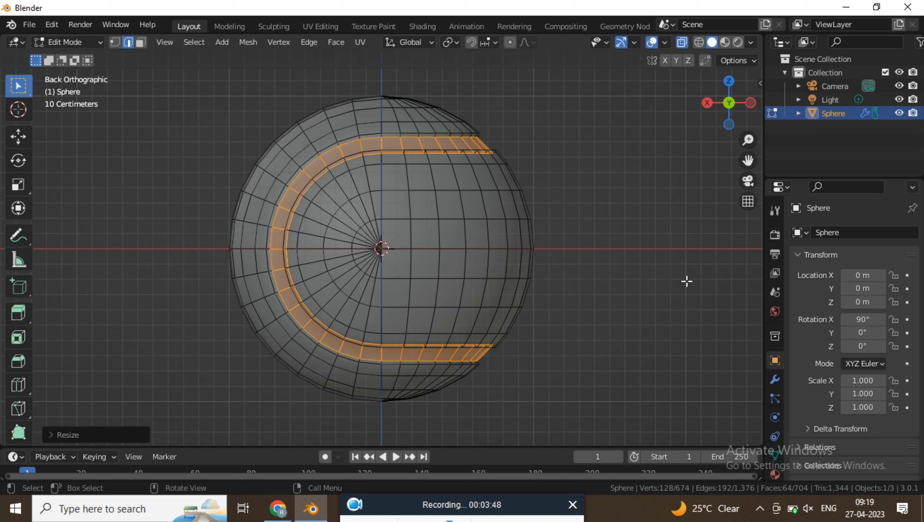
Step: Create a first material on the sphere, keeping its white base color
{"action": "scroll", "coordinate": [776, 444], "scroll_direction": "down", "scroll_amount": 1}
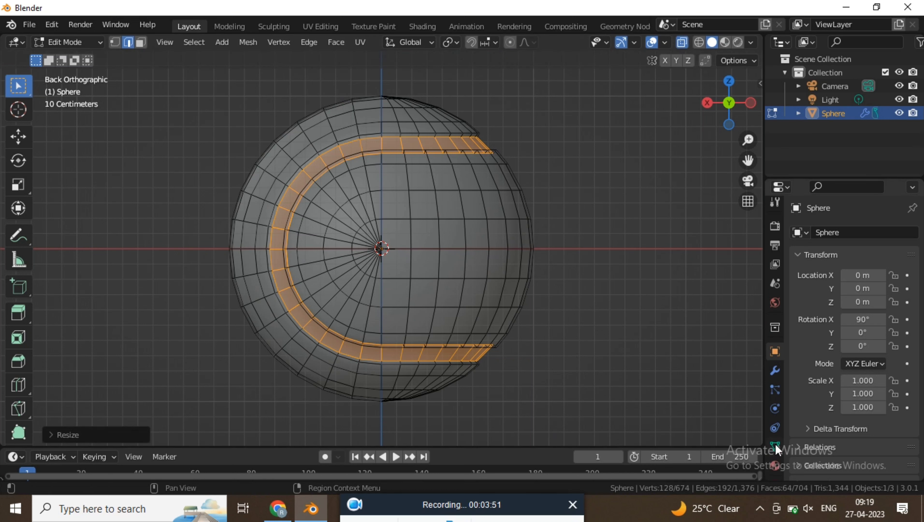
{"action": "left_click", "coordinate": [775, 466]}
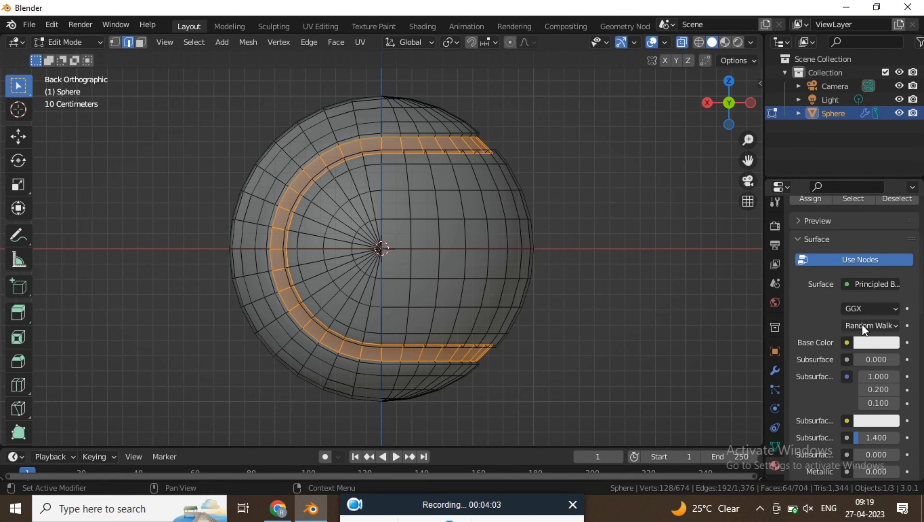
{"action": "scroll", "coordinate": [869, 357], "scroll_direction": "up", "scroll_amount": 4}
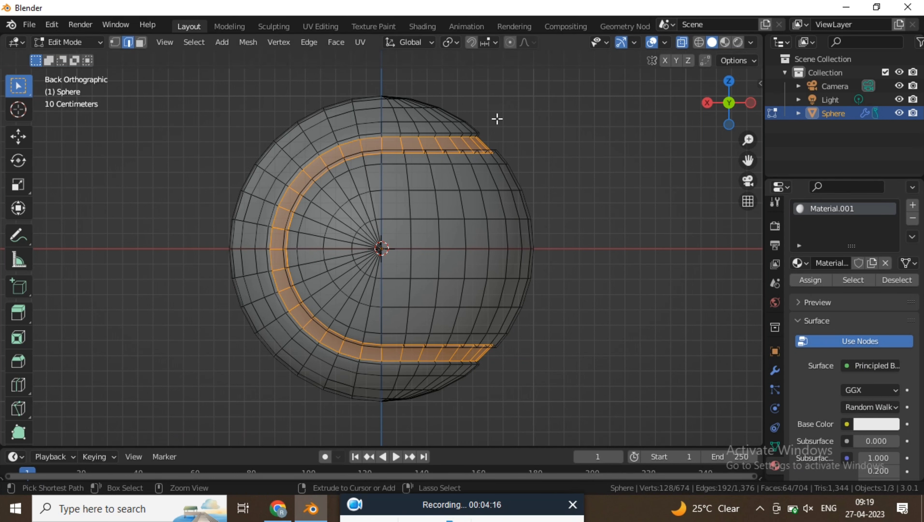
Step: Invert the selection to everything outside the seam and add a second material with a yellow-green base color (H 0.259, S 0.997, V 0.800)
{"action": "key", "text": "ctrl+i"}
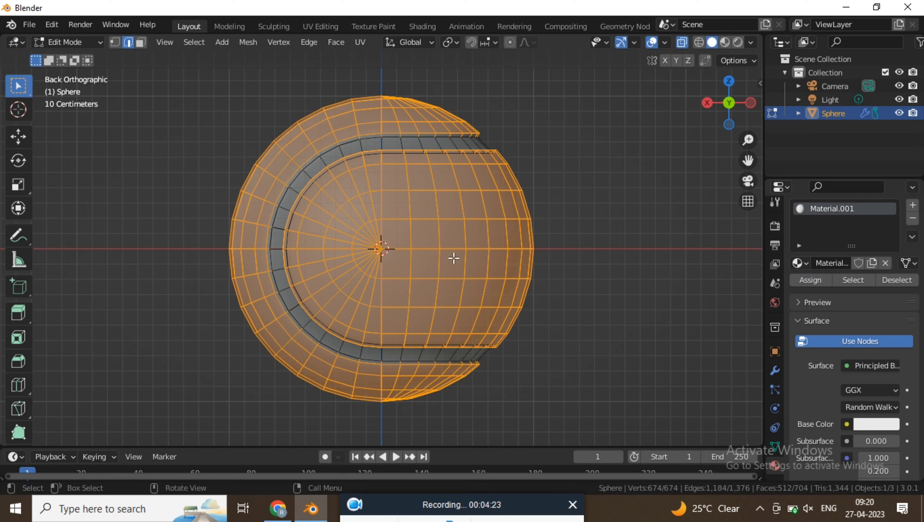
{"action": "left_click", "coordinate": [913, 205]}
{"action": "left_click", "coordinate": [863, 318]}
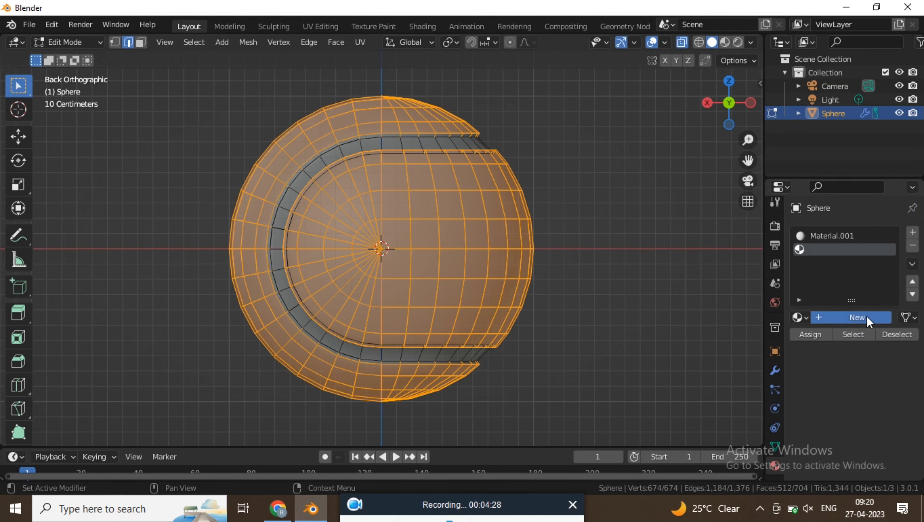
{"action": "scroll", "coordinate": [864, 333], "scroll_direction": "down", "scroll_amount": 5}
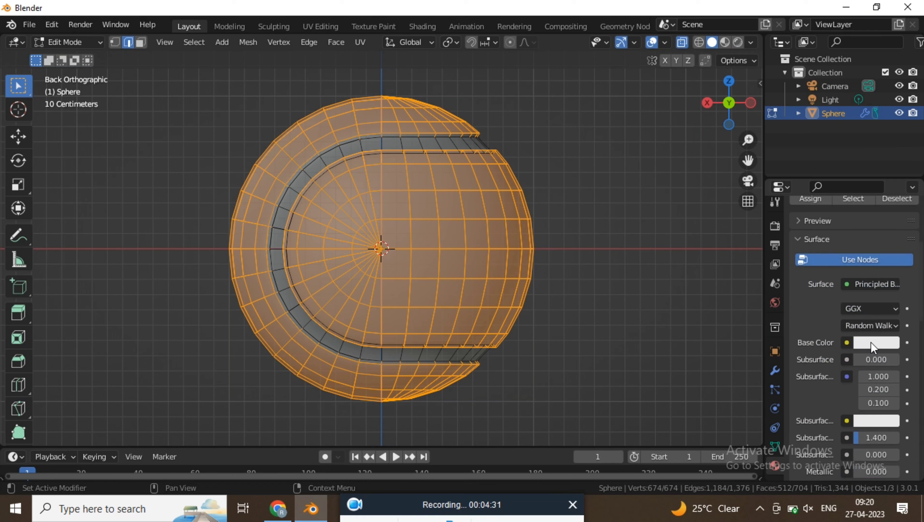
{"action": "left_click", "coordinate": [866, 342]}
{"action": "left_click", "coordinate": [782, 208]}
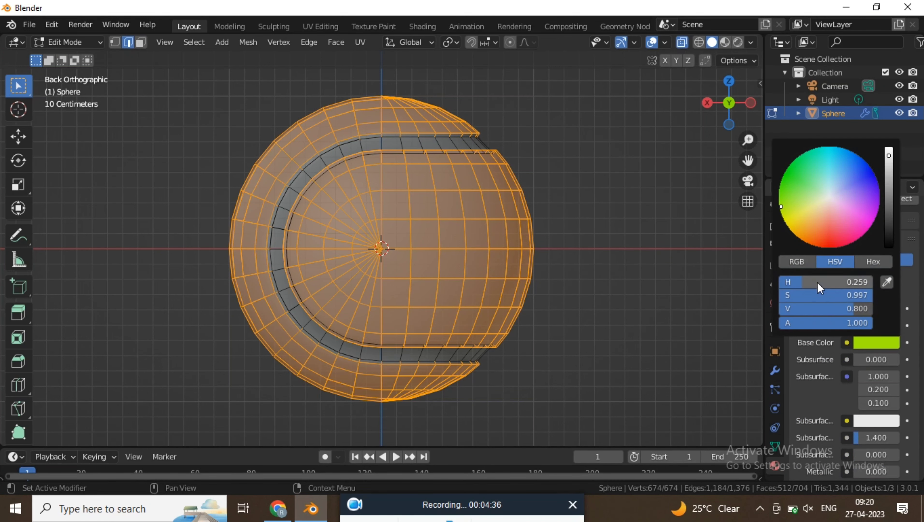
Step: Assign the yellow-green material to the selected faces and move its slot above the white material
{"action": "scroll", "coordinate": [846, 291], "scroll_direction": "up", "scroll_amount": 5}
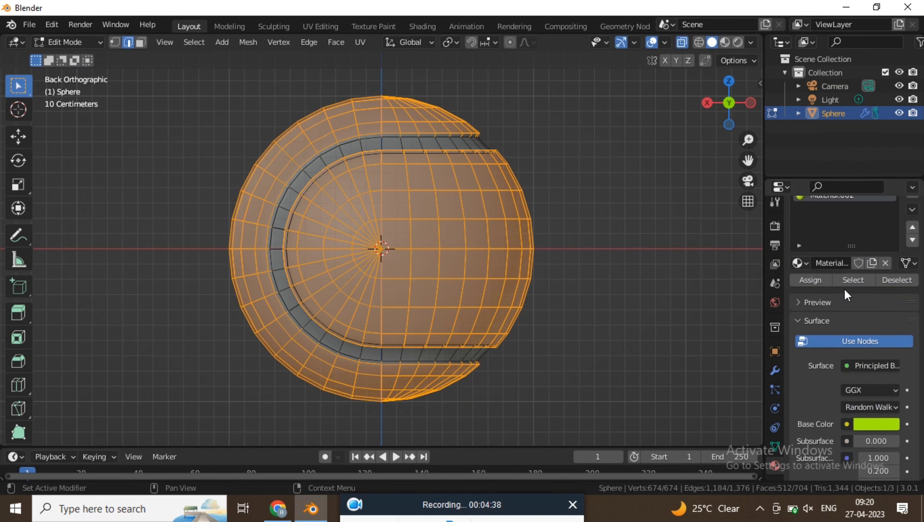
{"action": "left_click", "coordinate": [819, 283]}
{"action": "scroll", "coordinate": [862, 248], "scroll_direction": "up", "scroll_amount": 3}
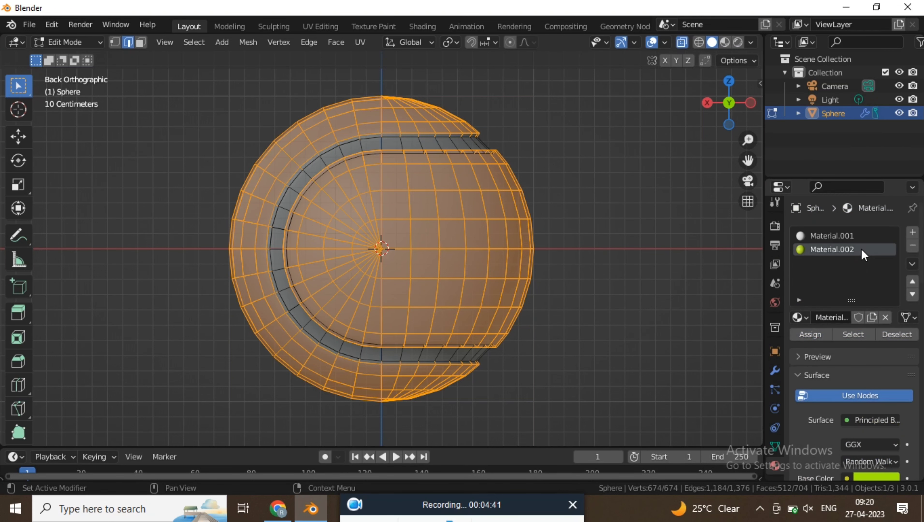
{"action": "scroll", "coordinate": [823, 280], "scroll_direction": "down", "scroll_amount": 5}
{"action": "scroll", "coordinate": [821, 286], "scroll_direction": "up", "scroll_amount": 5}
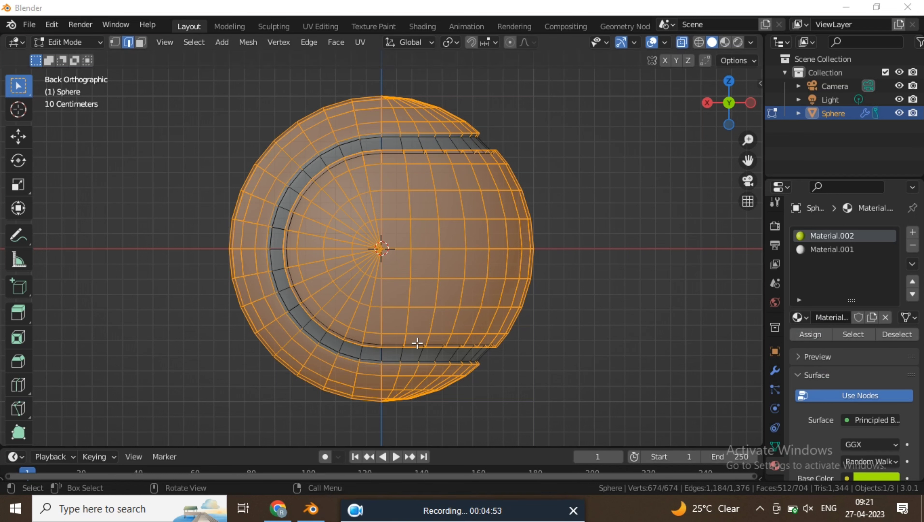
Step: Widen the properties area, create a vertex group on the sphere, and assign the selected ball surface to it
{"action": "left_click", "coordinate": [773, 443]}
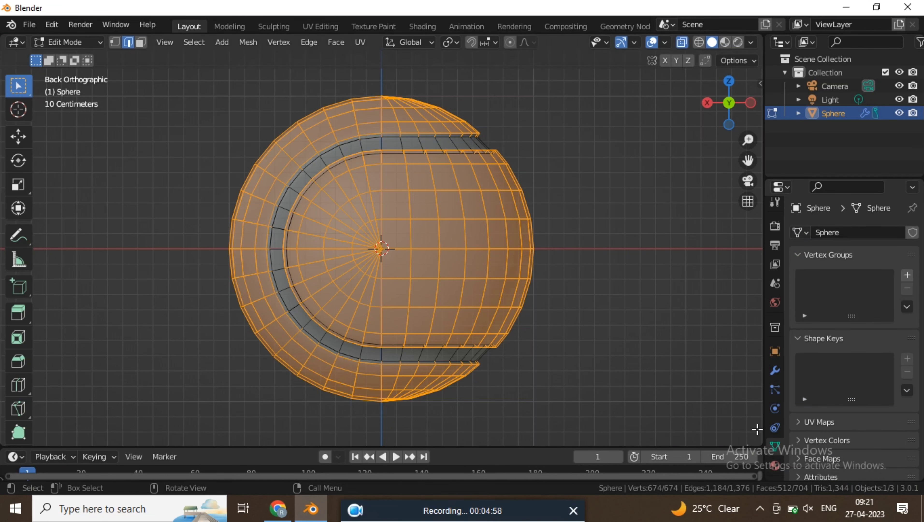
{"action": "left_click_drag", "start_coordinate": [764, 427], "coordinate": [638, 406]}
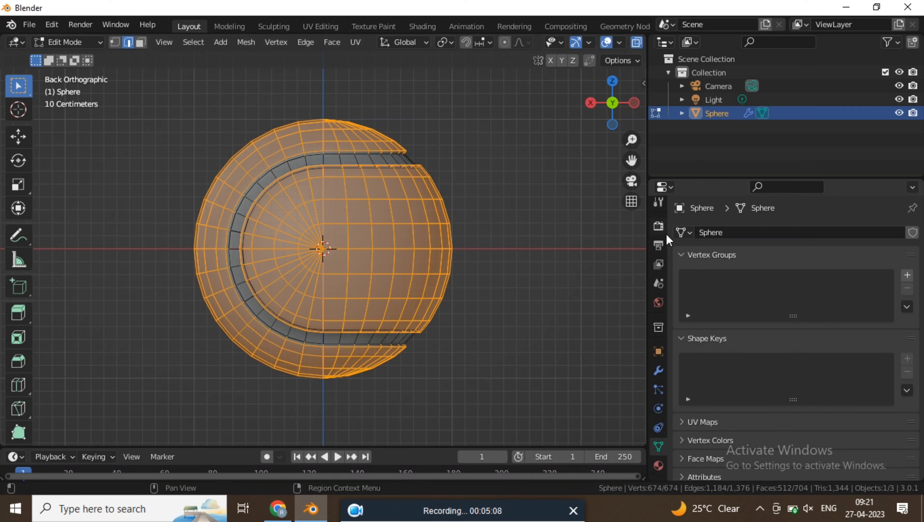
{"action": "left_click", "coordinate": [909, 278]}
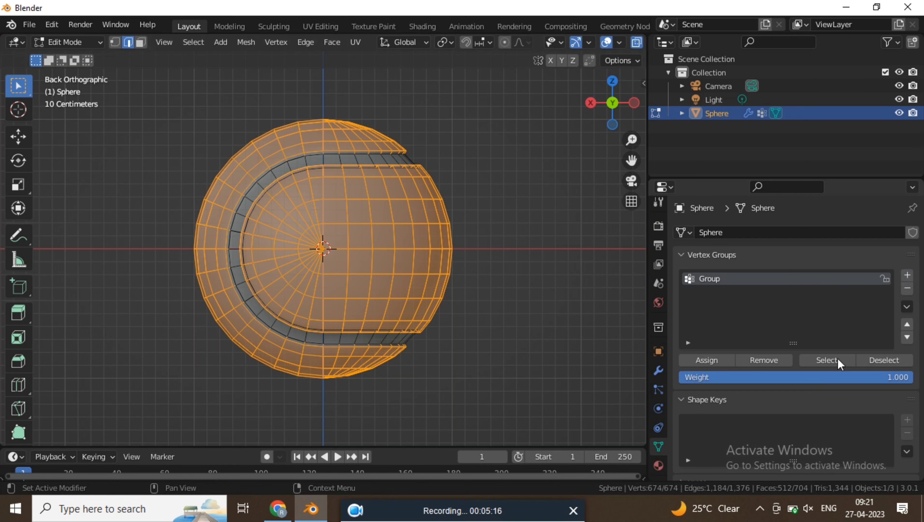
{"action": "left_click", "coordinate": [728, 361]}
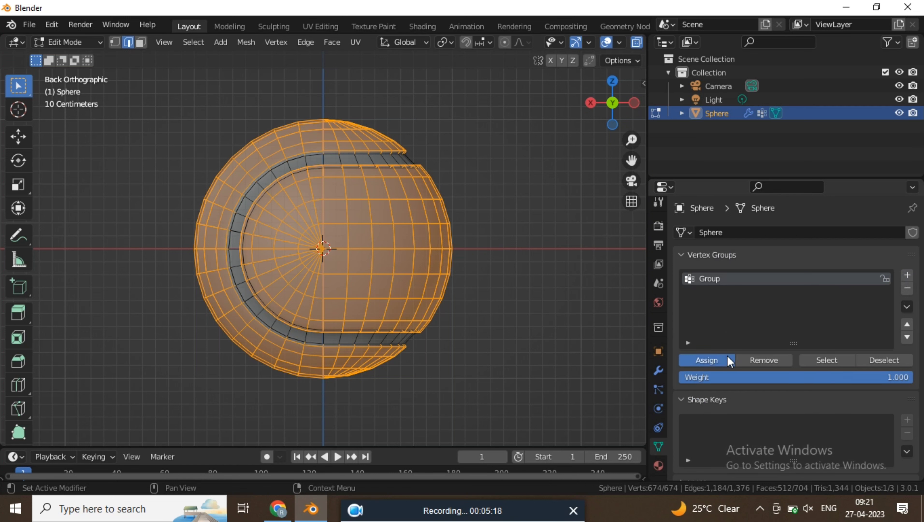
Step: Invert the selection, remove the seam strip's vertices from the vertex group, and reselect the group's members
{"action": "key", "text": "ctrl+i"}
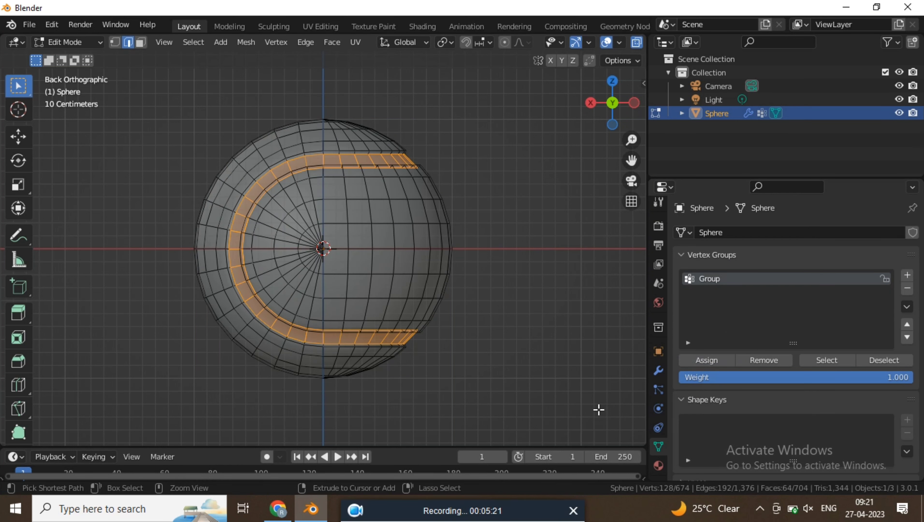
{"action": "left_click", "coordinate": [786, 362]}
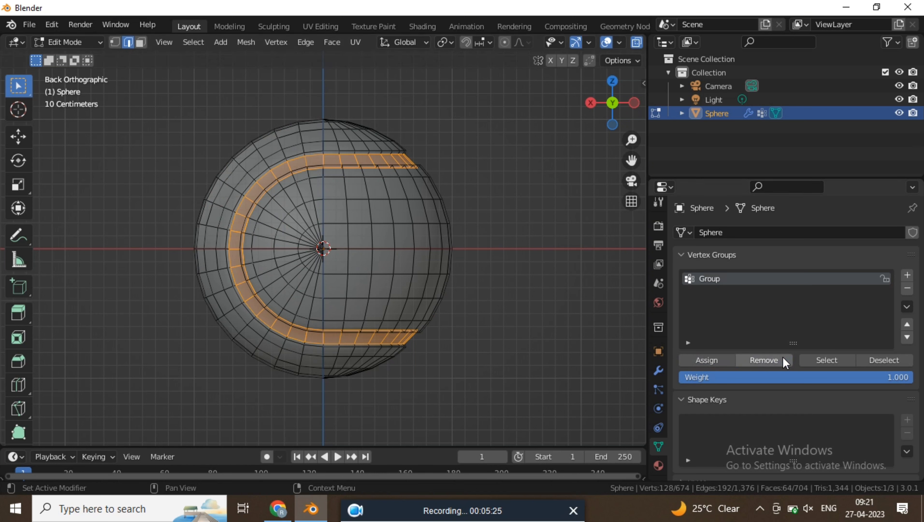
{"action": "left_click", "coordinate": [609, 302]}
{"action": "left_click", "coordinate": [838, 361]}
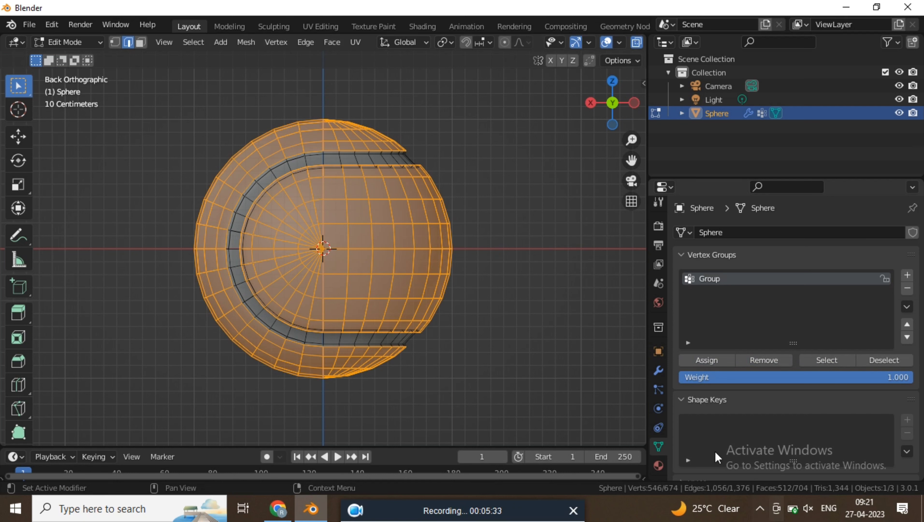
Step: Restore the properties area's width, turn off X-ray, switch the viewport to rendered shading, and return to Object Mode
{"action": "scroll", "coordinate": [659, 303], "scroll_direction": "up", "scroll_amount": 1}
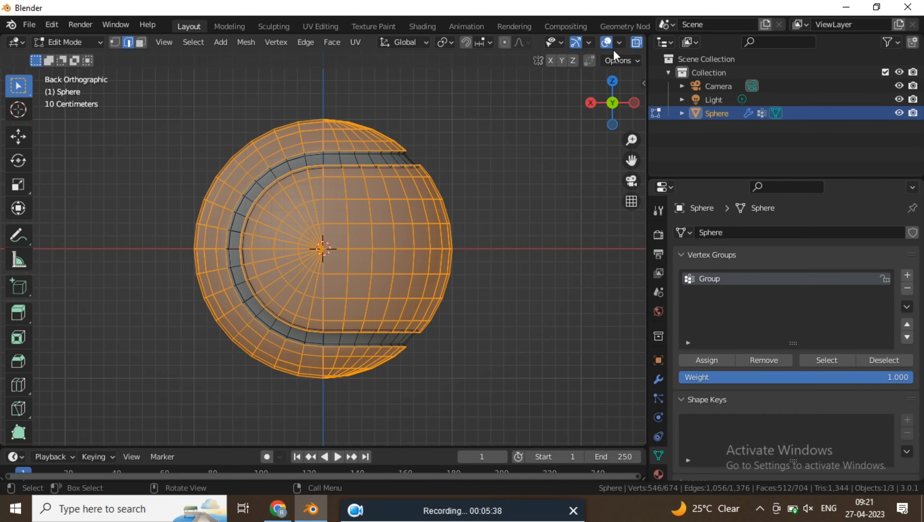
{"action": "left_click_drag", "start_coordinate": [646, 279], "coordinate": [767, 279]}
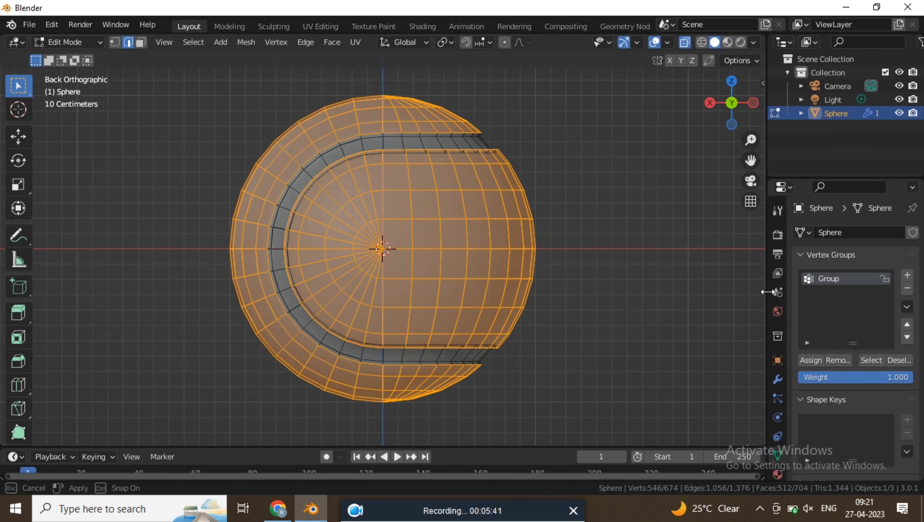
{"action": "left_click", "coordinate": [746, 44]}
{"action": "scroll", "coordinate": [546, 147], "scroll_direction": "down", "scroll_amount": 2}
{"action": "mouse_move", "coordinate": [546, 148]}
{"action": "middle_mouse_down"}
{"action": "mouse_move", "coordinate": [458, 169]}
{"action": "mouse_move", "coordinate": [506, 173]}
{"action": "middle_mouse_up"}
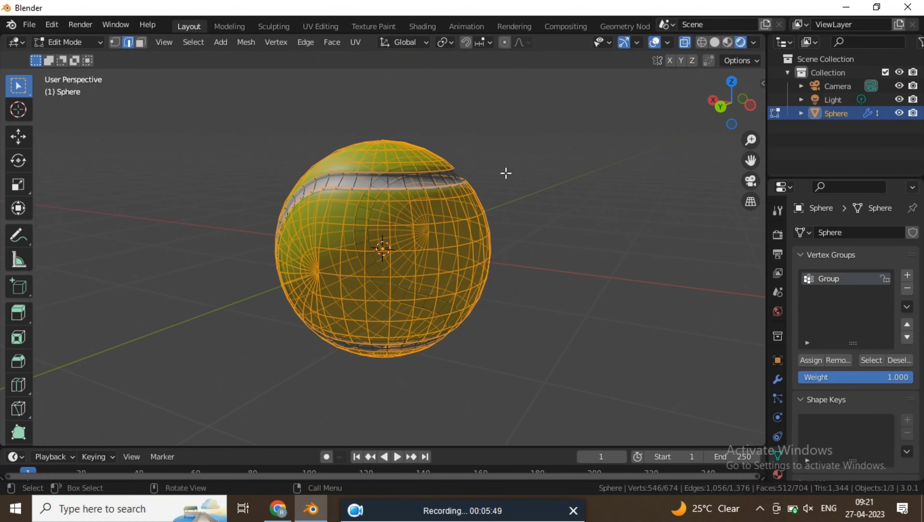
{"action": "left_click", "coordinate": [714, 46]}
{"action": "left_click", "coordinate": [685, 46]}
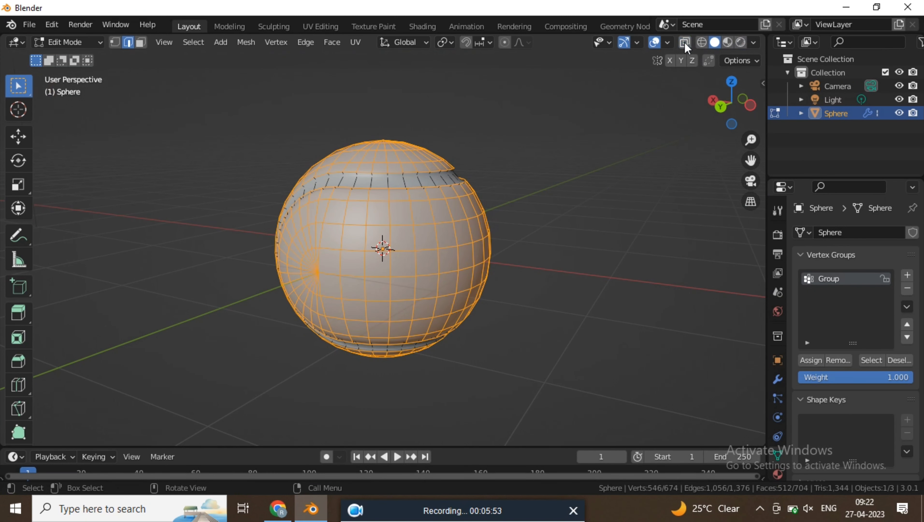
{"action": "left_click", "coordinate": [741, 43]}
{"action": "mouse_move", "coordinate": [419, 209]}
{"action": "middle_mouse_down"}
{"action": "mouse_move", "coordinate": [498, 202]}
{"action": "mouse_move", "coordinate": [247, 173]}
{"action": "middle_mouse_up"}
{"action": "scroll", "coordinate": [419, 239], "scroll_direction": "up", "scroll_amount": 2}
{"action": "scroll", "coordinate": [419, 234], "scroll_direction": "down", "scroll_amount": 2}
{"action": "key", "text": "Tab"}
Step: Examine the rendered ball's surface, seam groove and material colors from several sides and distances
{"action": "middle_click_drag", "start_coordinate": [423, 240], "coordinate": [546, 277]}
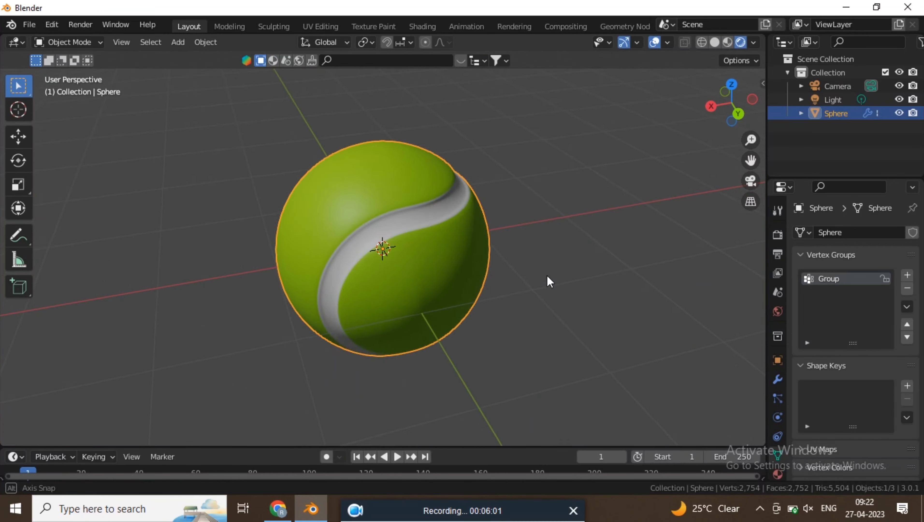
{"action": "scroll", "coordinate": [413, 250], "scroll_direction": "up", "scroll_amount": 4}
{"action": "scroll", "coordinate": [412, 250], "scroll_direction": "down", "scroll_amount": 3}
{"action": "middle_click_drag", "start_coordinate": [413, 250], "coordinate": [724, 204]}
{"action": "scroll", "coordinate": [505, 220], "scroll_direction": "up", "scroll_amount": 2}
{"action": "scroll", "coordinate": [505, 219], "scroll_direction": "down", "scroll_amount": 2}
{"action": "scroll", "coordinate": [538, 188], "scroll_direction": "up", "scroll_amount": 3}
{"action": "scroll", "coordinate": [539, 187], "scroll_direction": "down", "scroll_amount": 3}
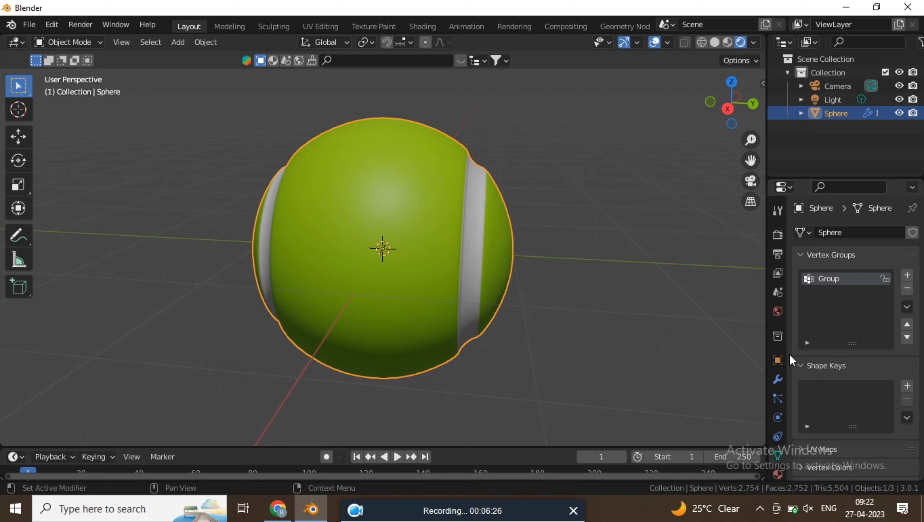
Step: Add a particle system of type Hair to the ball and widen the properties area
{"action": "left_click_drag", "start_coordinate": [385, 513], "coordinate": [382, 502]}
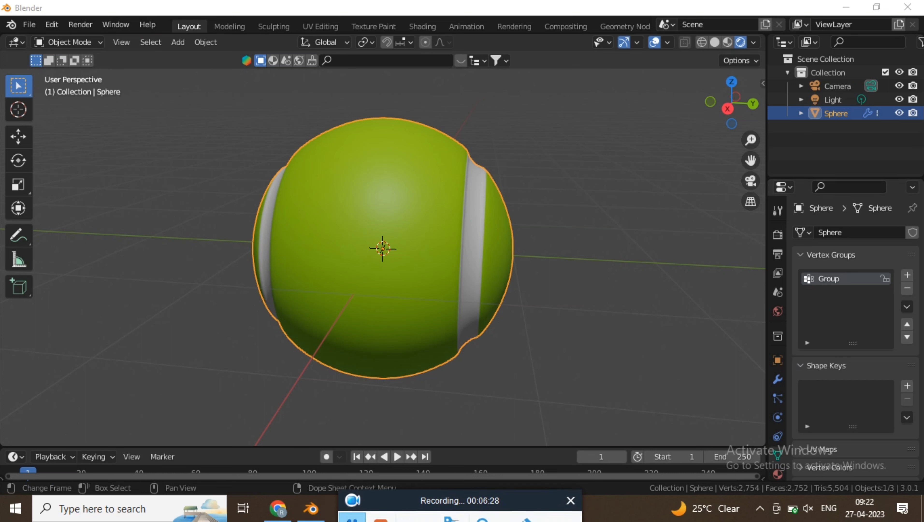
{"action": "left_click", "coordinate": [778, 399]}
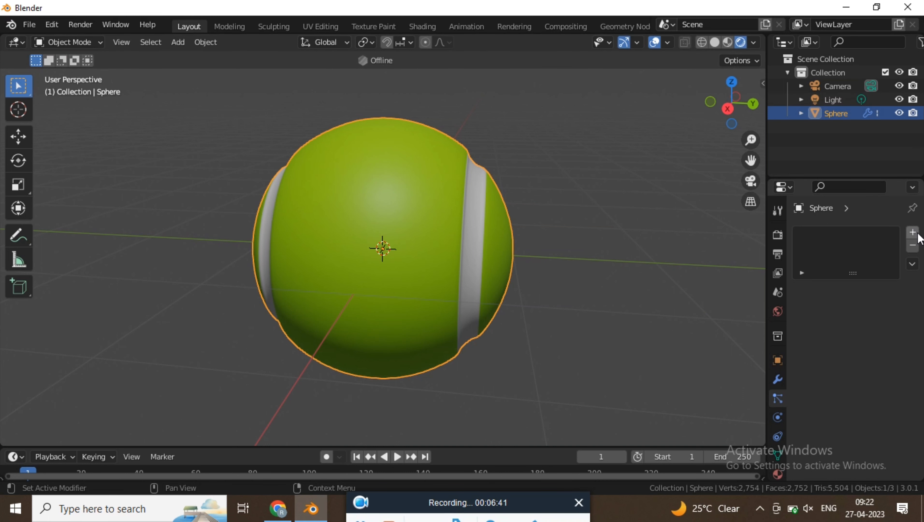
{"action": "left_click", "coordinate": [914, 234]}
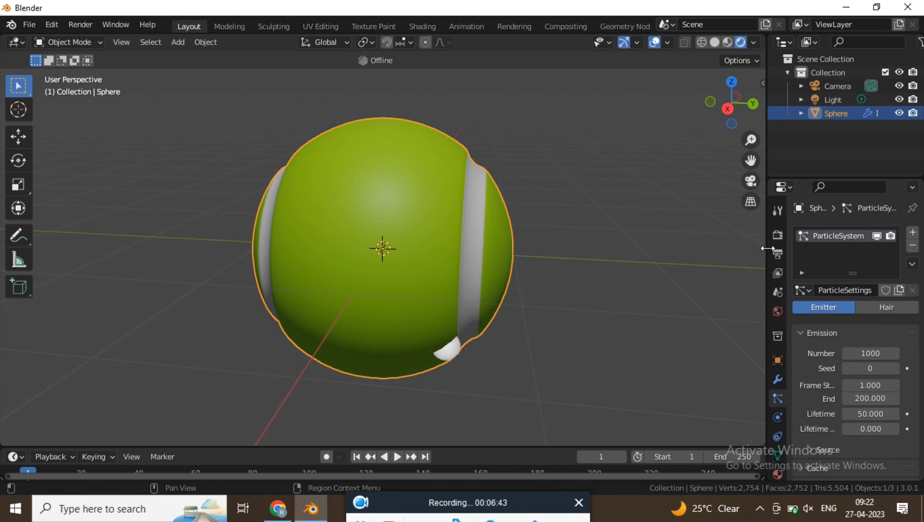
{"action": "left_click_drag", "start_coordinate": [768, 257], "coordinate": [708, 258]}
{"action": "left_click", "coordinate": [888, 310]}
Step: Set the hair emission to a number of 50000 and a hair length of 0.01 m
{"action": "scroll", "coordinate": [431, 256], "scroll_direction": "down", "scroll_amount": 7}
{"action": "middle_click_drag", "start_coordinate": [431, 256], "coordinate": [467, 257]}
{"action": "double_click", "coordinate": [853, 367]}
{"action": "type", "text": "50000"}
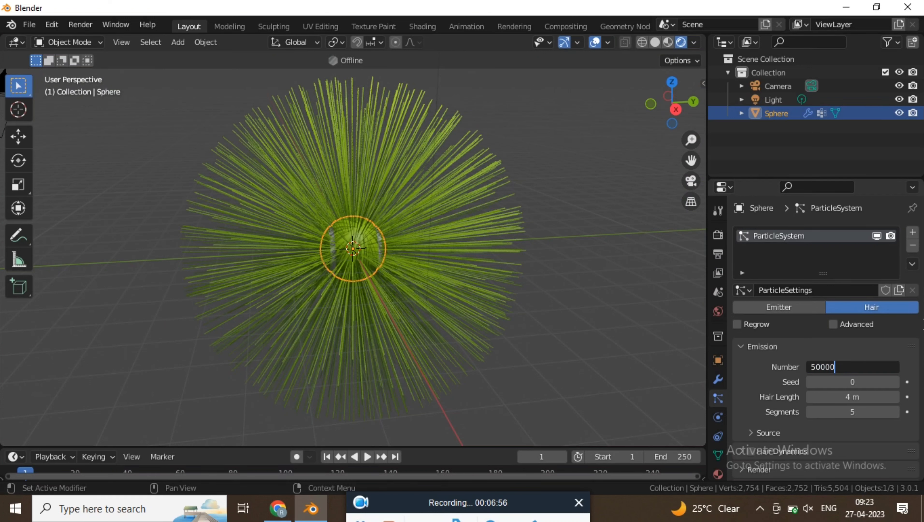
{"action": "key", "text": "Return"}
{"action": "scroll", "coordinate": [353, 249], "scroll_direction": "down", "scroll_amount": 3}
{"action": "double_click", "coordinate": [856, 397]}
{"action": "type", "text": "0.01"}
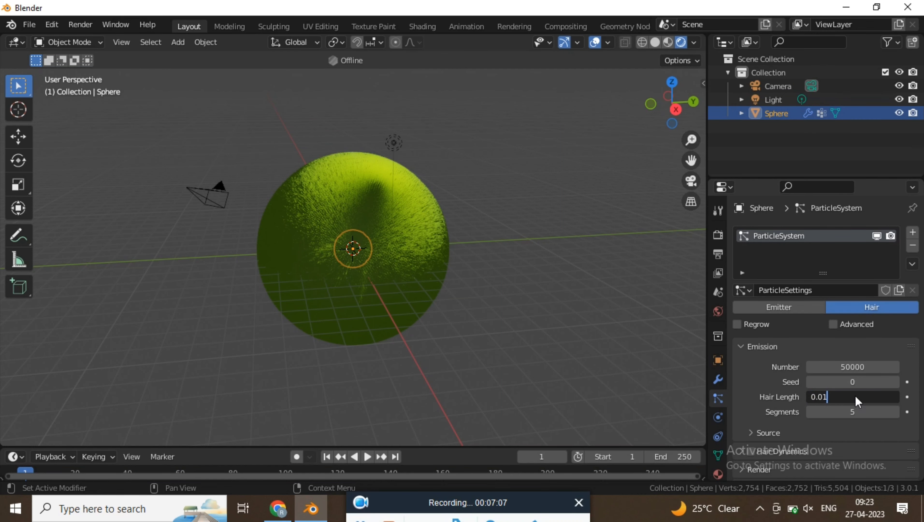
{"action": "key", "text": "Return"}
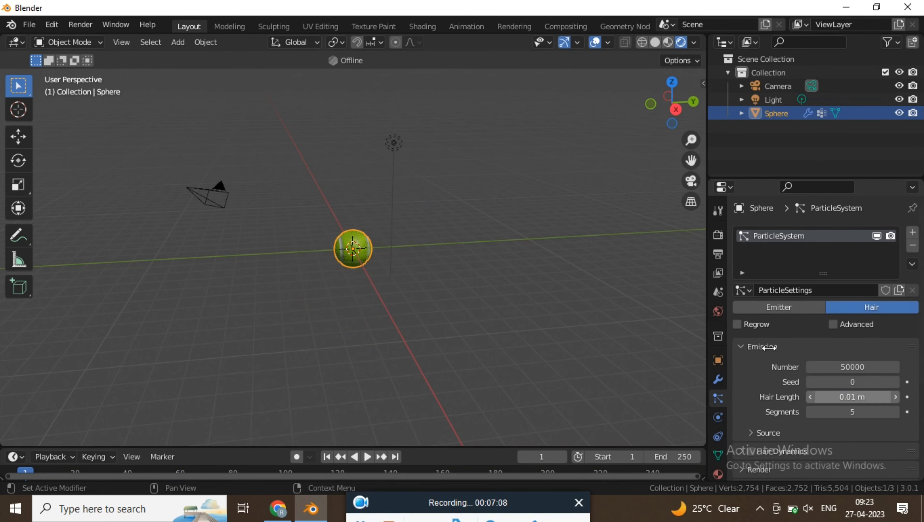
Step: Enable the Advanced hair options for the particle system and widen the properties area further
{"action": "scroll", "coordinate": [370, 244], "scroll_direction": "up", "scroll_amount": 5}
{"action": "scroll", "coordinate": [371, 244], "scroll_direction": "up", "scroll_amount": 3}
{"action": "middle_click_drag", "start_coordinate": [371, 244], "coordinate": [559, 307]}
{"action": "scroll", "coordinate": [559, 307], "scroll_direction": "up", "scroll_amount": 4}
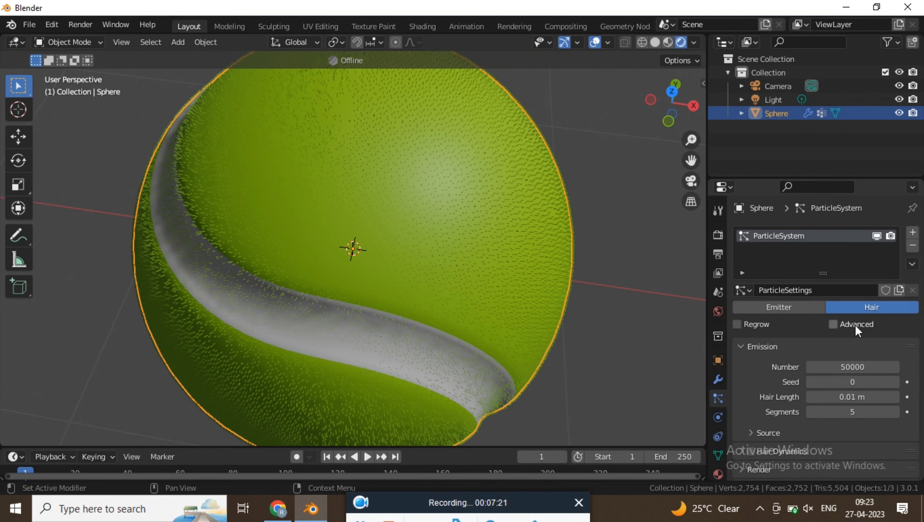
{"action": "left_click", "coordinate": [834, 325]}
{"action": "left_click_drag", "start_coordinate": [708, 310], "coordinate": [512, 291]}
Step: Give the hairs a Brownian force in the particle physics settings, trying a first value and settling on 0.02
{"action": "scroll", "coordinate": [687, 286], "scroll_direction": "down", "scroll_amount": 5}
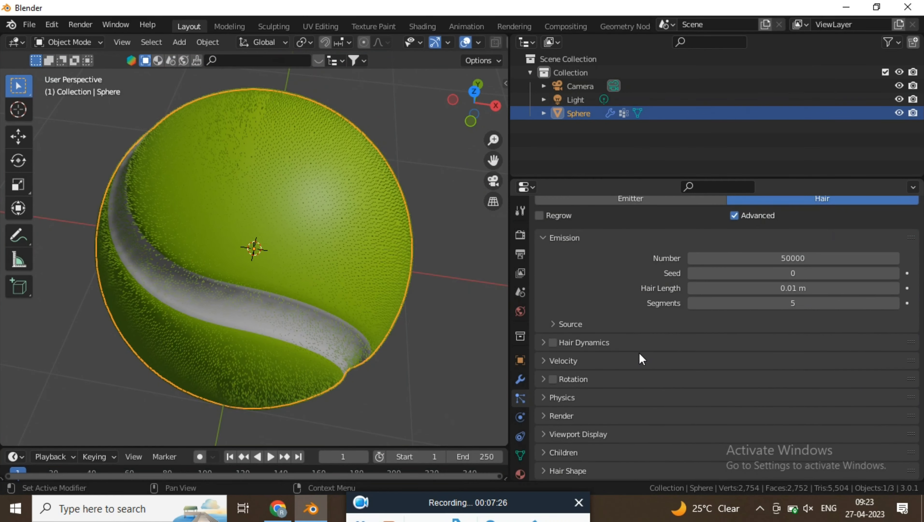
{"action": "scroll", "coordinate": [644, 357], "scroll_direction": "down", "scroll_amount": 4}
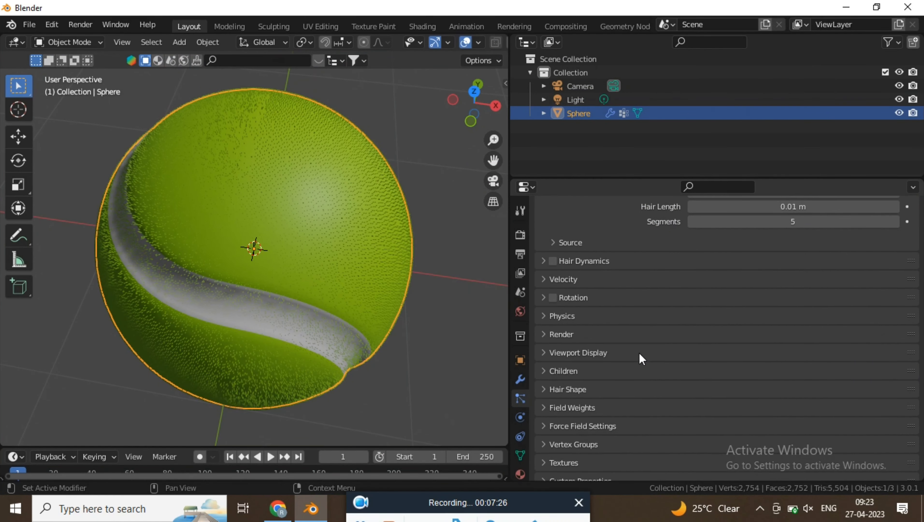
{"action": "left_click", "coordinate": [545, 316]}
{"action": "scroll", "coordinate": [724, 323], "scroll_direction": "down", "scroll_amount": 5}
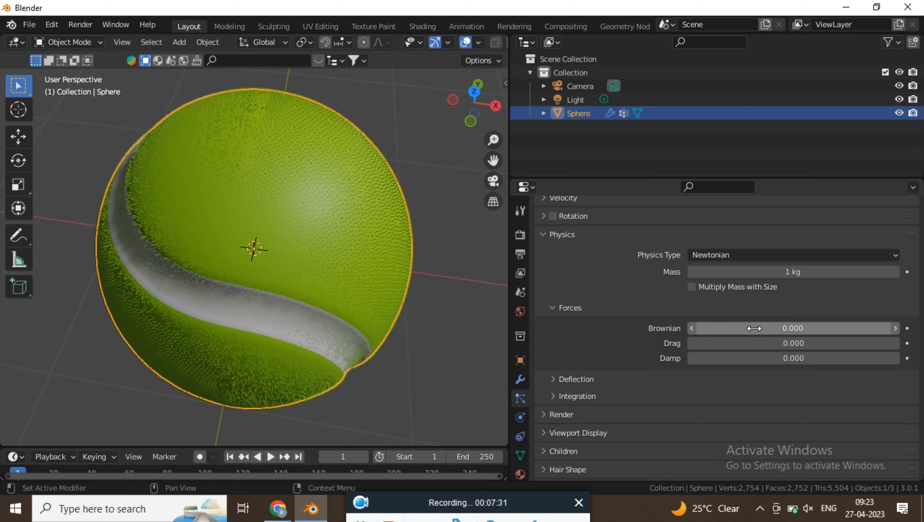
{"action": "left_click", "coordinate": [765, 329]}
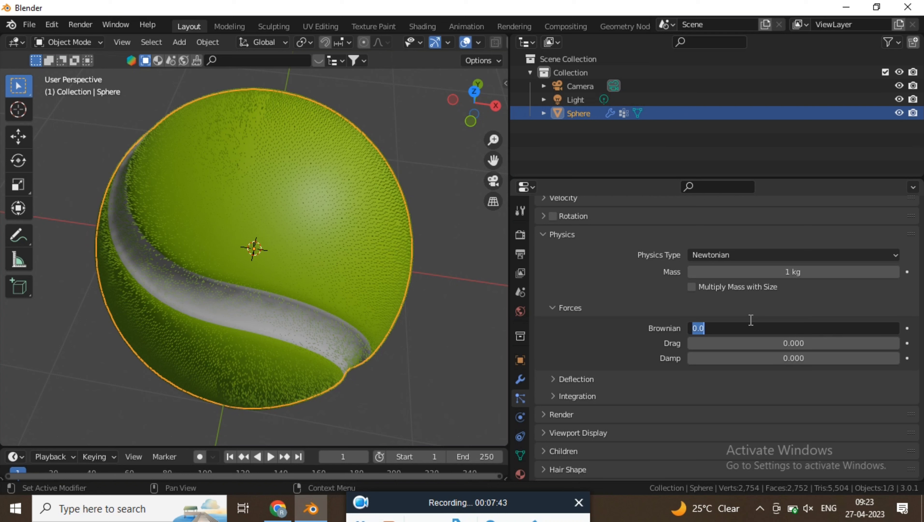
{"action": "type", "text": "0.005"}
{"action": "key", "text": "Return"}
{"action": "double_click", "coordinate": [794, 330]}
{"action": "type", "text": "0.0"}
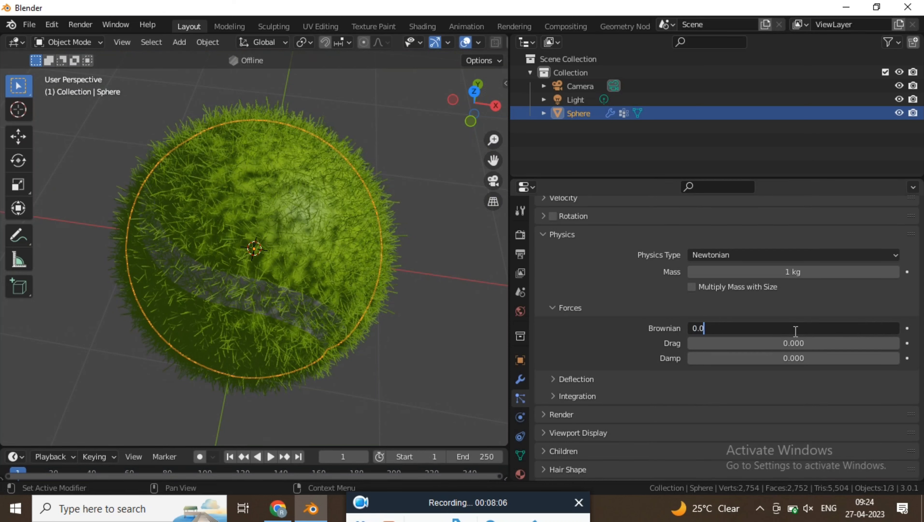
{"action": "type", "text": "2"}
{"action": "key", "text": "Return"}
Step: Set the particle system's child hairs to Interpolated
{"action": "scroll", "coordinate": [644, 380], "scroll_direction": "down", "scroll_amount": 5}
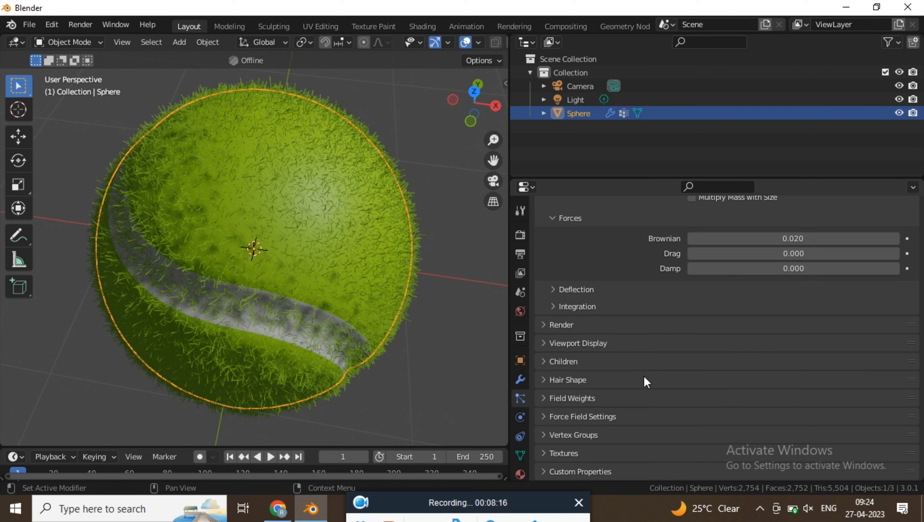
{"action": "left_click", "coordinate": [547, 362]}
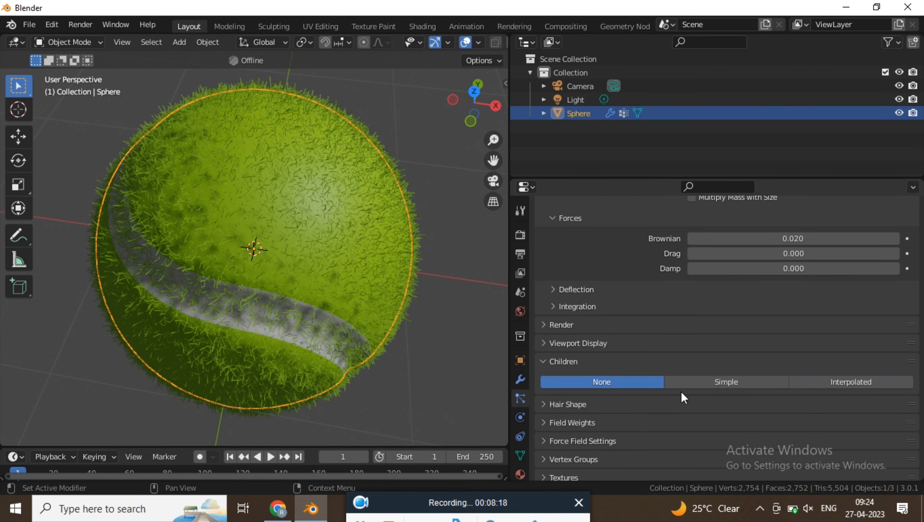
{"action": "scroll", "coordinate": [689, 388], "scroll_direction": "down", "scroll_amount": 2}
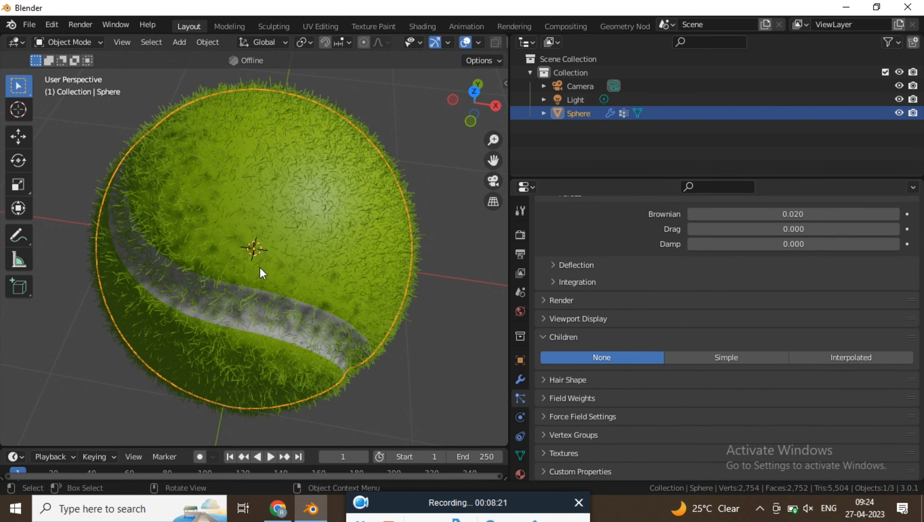
{"action": "left_click", "coordinate": [877, 360]}
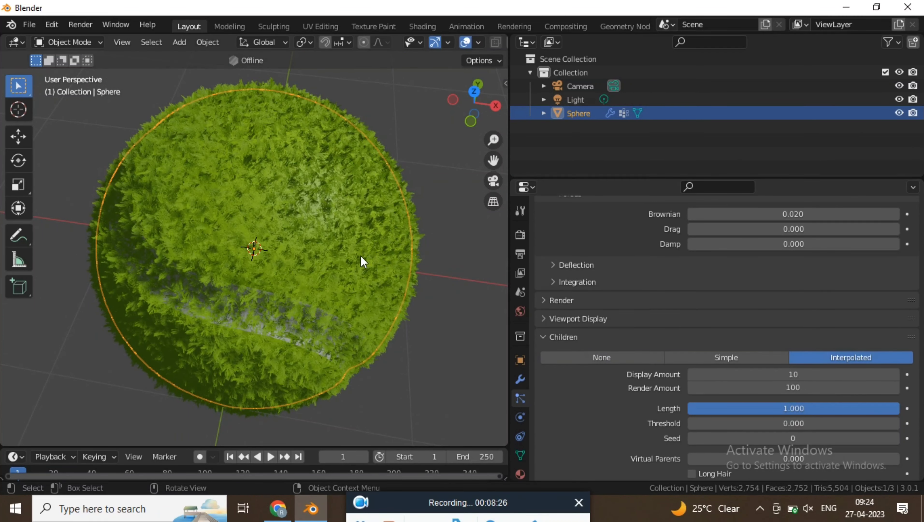
Step: Assign the vertex group Group to the hair density so the hairs grow only on the ball surface beside the seam
{"action": "scroll", "coordinate": [670, 336], "scroll_direction": "down", "scroll_amount": 8}
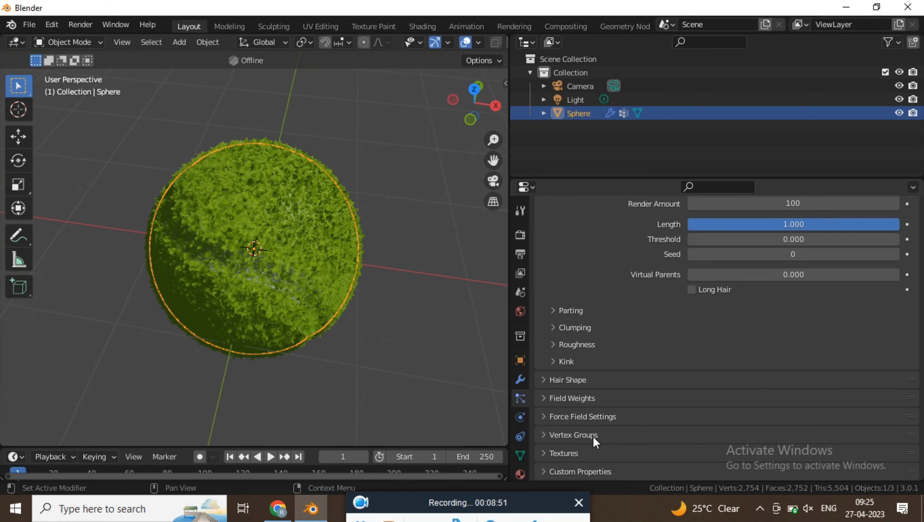
{"action": "left_click", "coordinate": [544, 439]}
{"action": "scroll", "coordinate": [763, 399], "scroll_direction": "down", "scroll_amount": 5}
{"action": "left_click", "coordinate": [745, 346]}
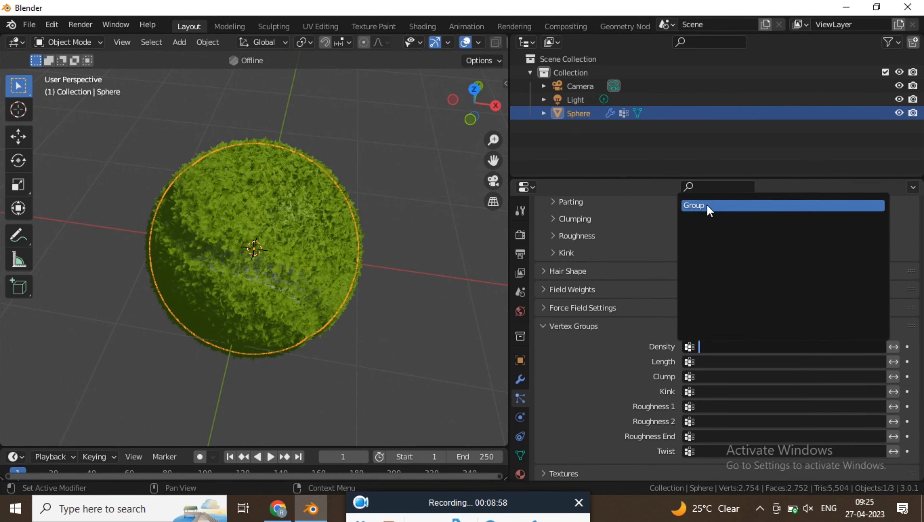
{"action": "key", "text": "Return"}
{"action": "middle_click_drag", "start_coordinate": [327, 260], "coordinate": [377, 320]}
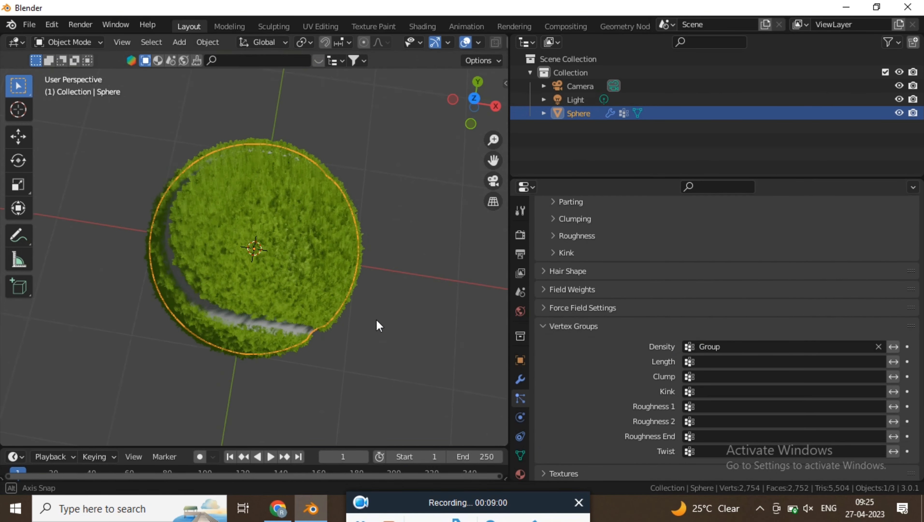